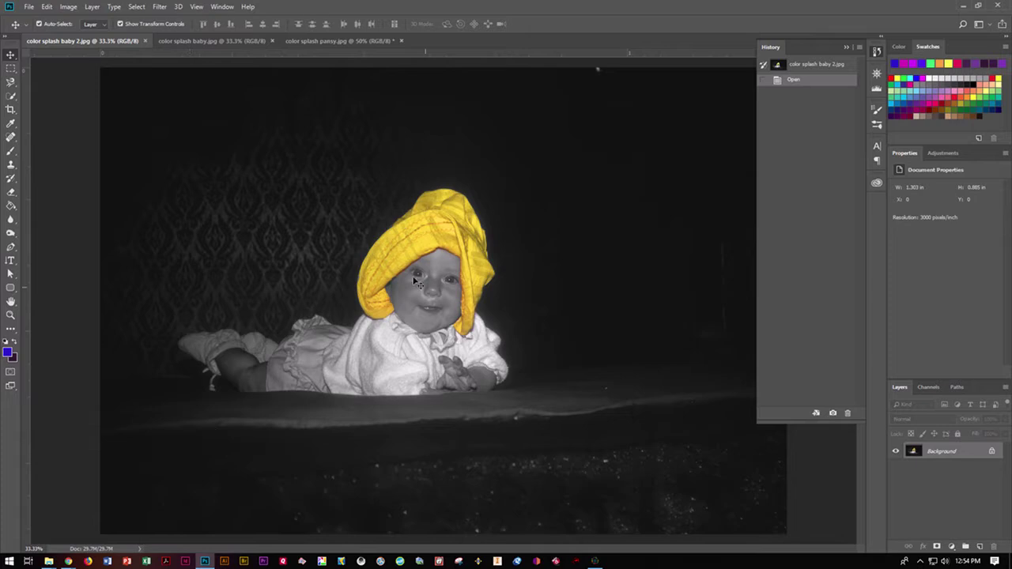
- Collapse the History panel and switch to the browser to view the Color Splash Techniques assignment page
click(845, 48)
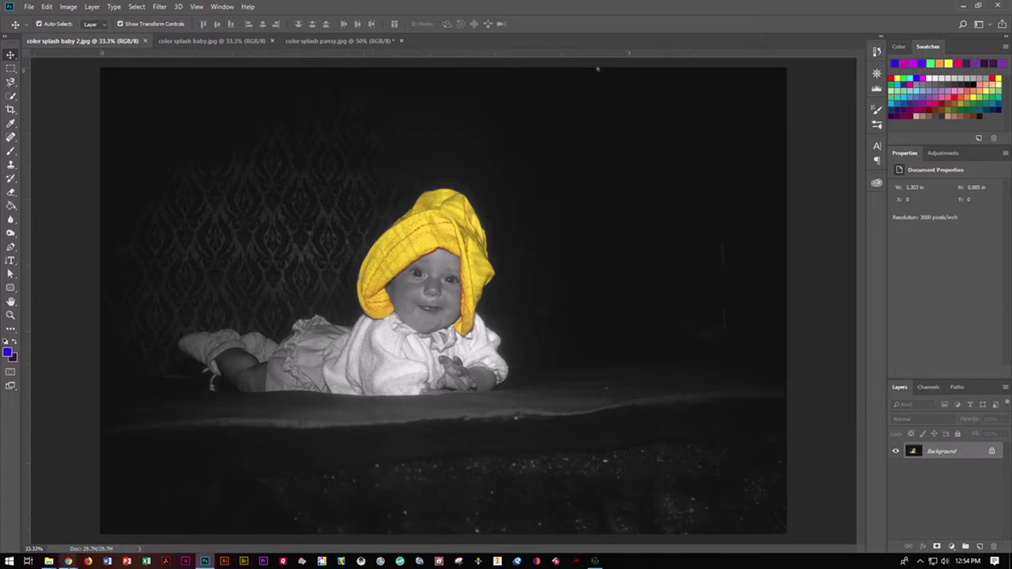
mouse_move(71, 562)
click(56, 518)
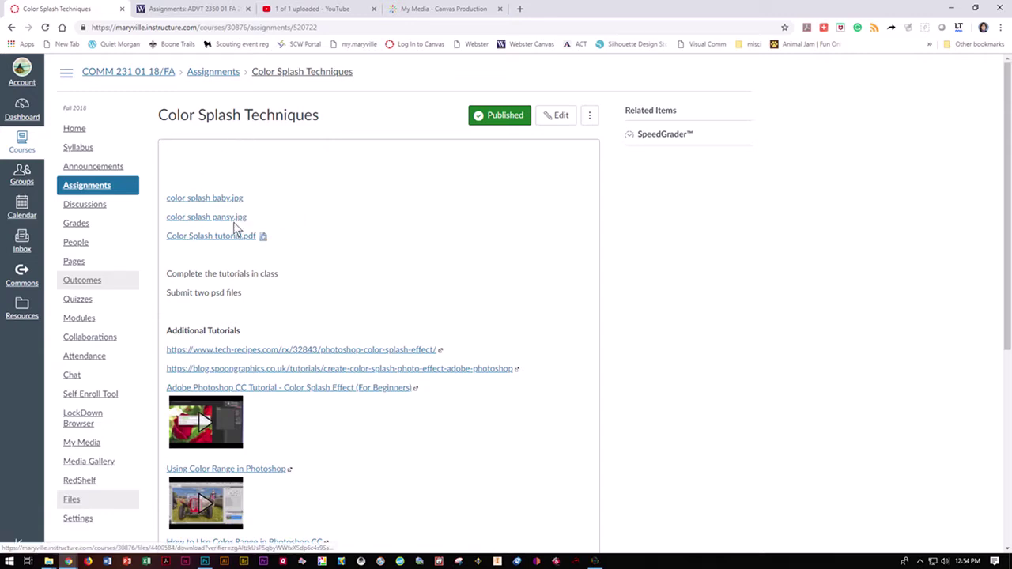
- View the Open with choices for color splash baby.jpg in the Color Splash folder, and close the folder window
drag(0, 66, 431, 65)
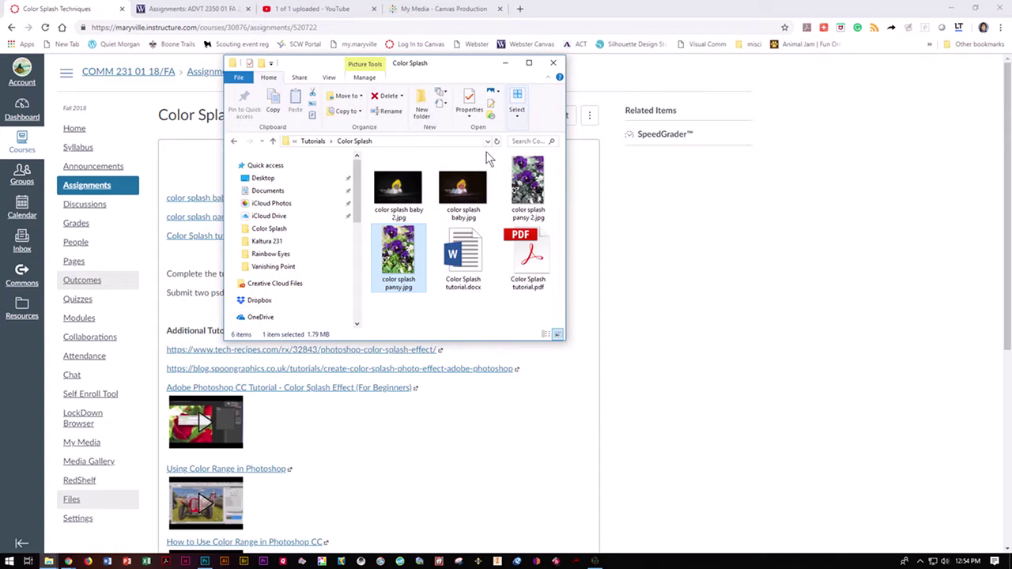
click(468, 196)
right_click(470, 200)
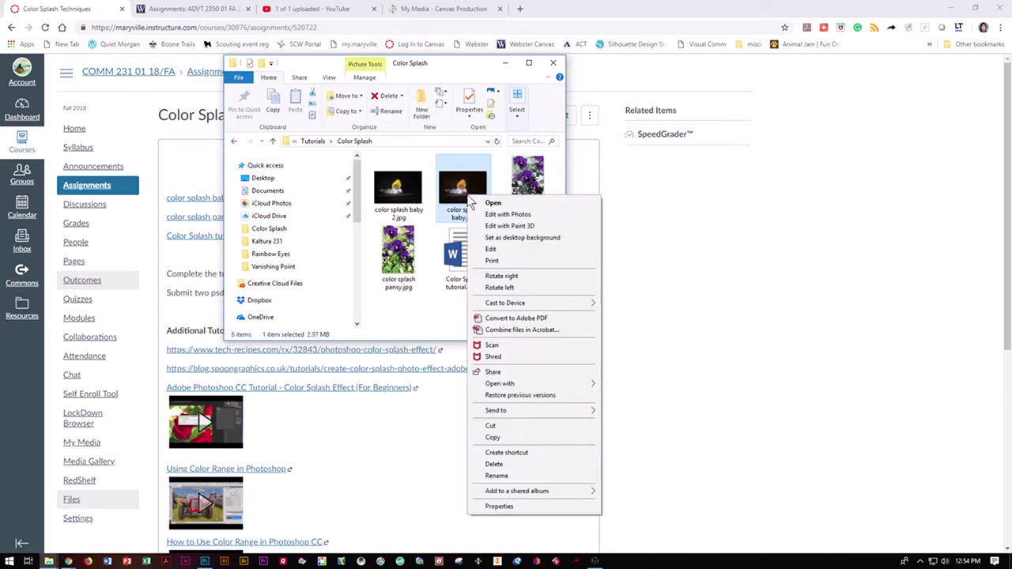
mouse_move(500, 386)
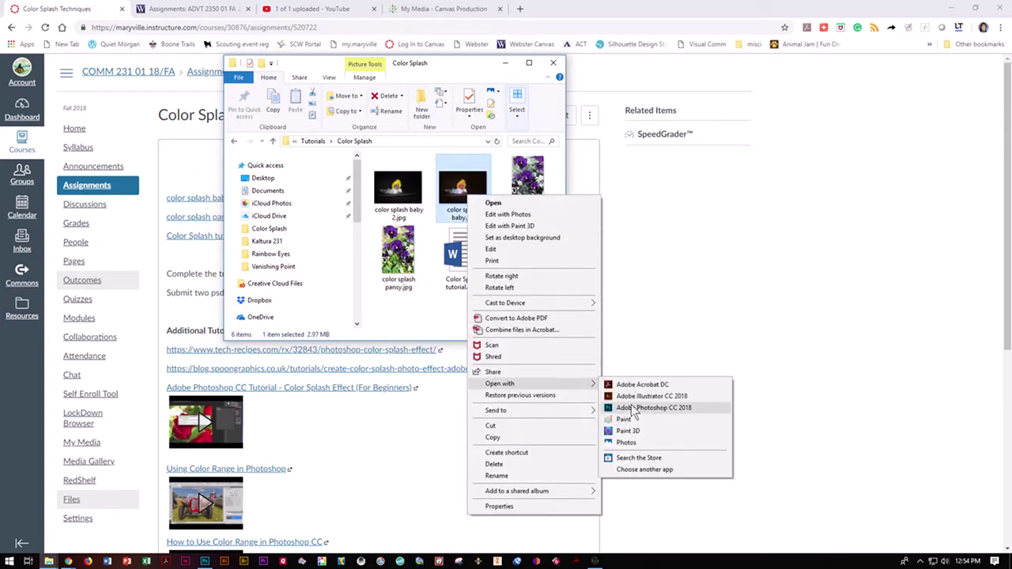
click(554, 64)
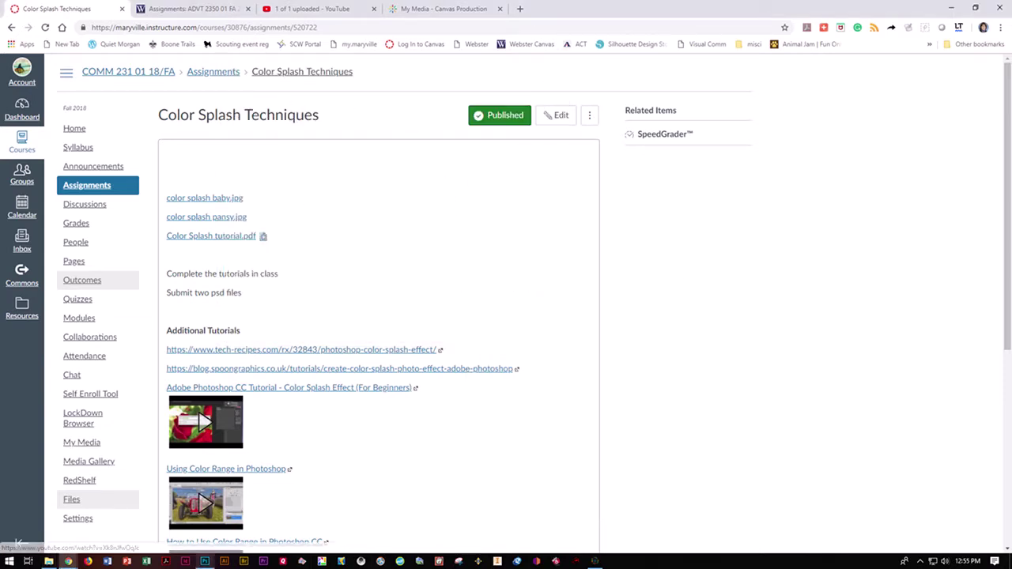
- Switch to Photoshop and add a Black & White adjustment layer above the background of color splash baby.jpg
click(204, 563)
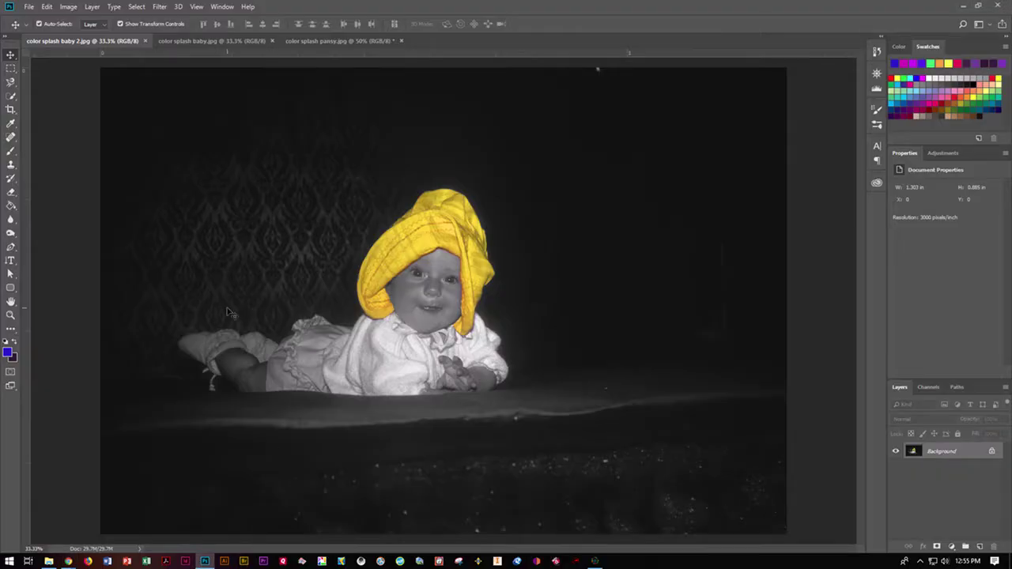
click(197, 42)
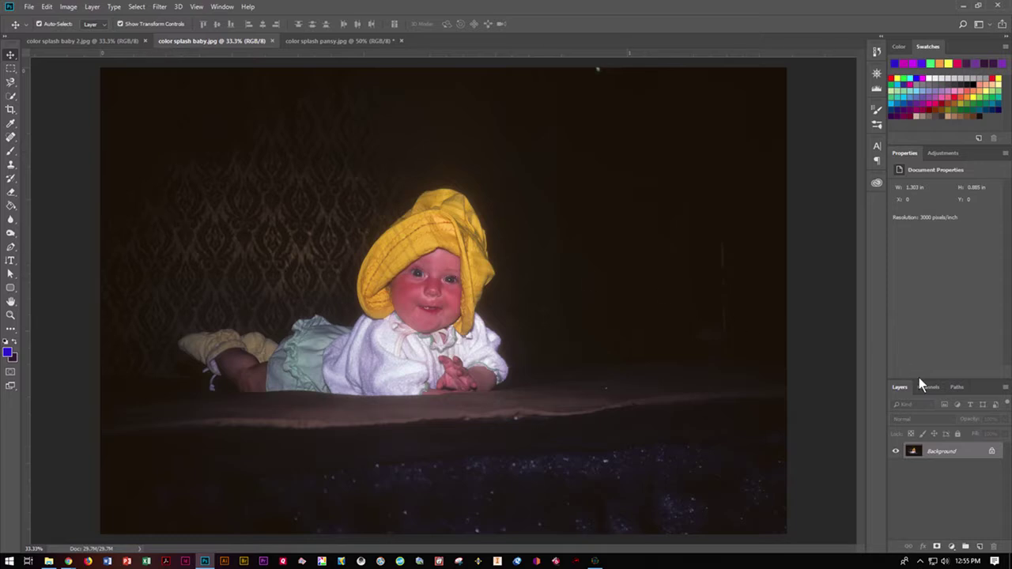
drag(920, 378, 931, 221)
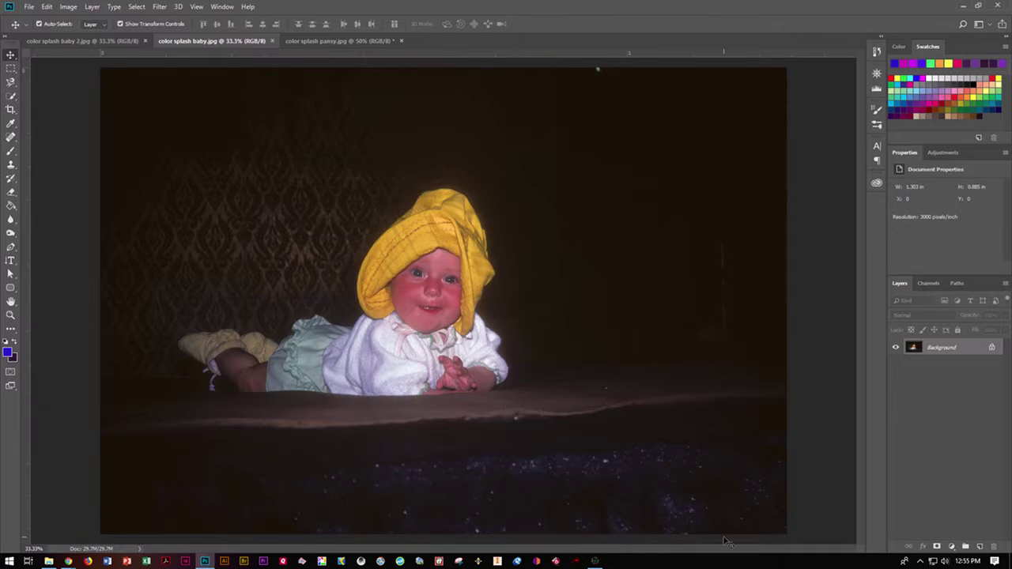
click(952, 547)
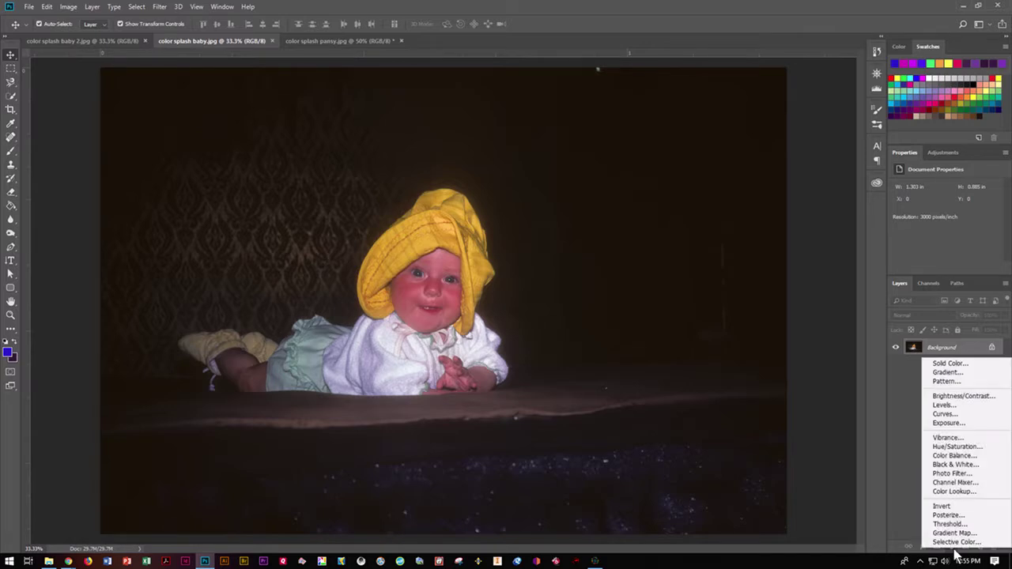
click(955, 467)
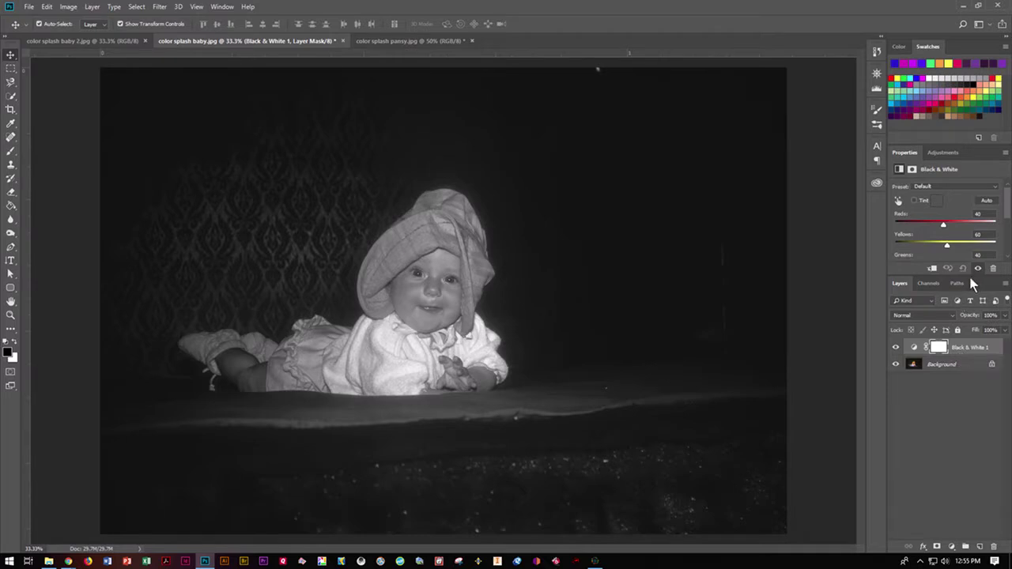
- Apply the Auto color values to the Black & White adjustment layer
drag(966, 276, 967, 403)
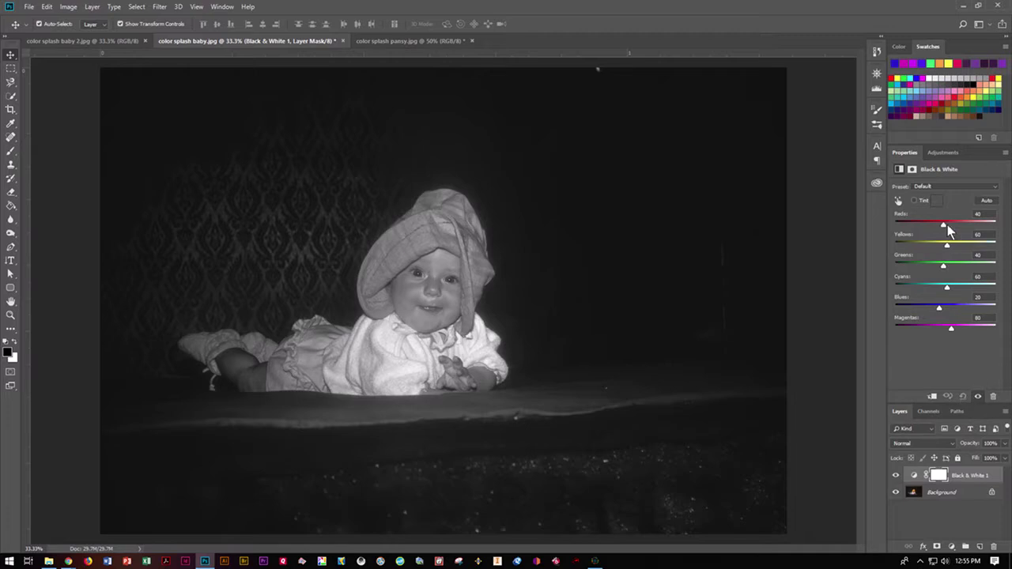
mouse_move(943, 224)
mouse_down()
mouse_move(917, 226)
mouse_move(958, 226)
mouse_move(945, 227)
mouse_up()
click(987, 200)
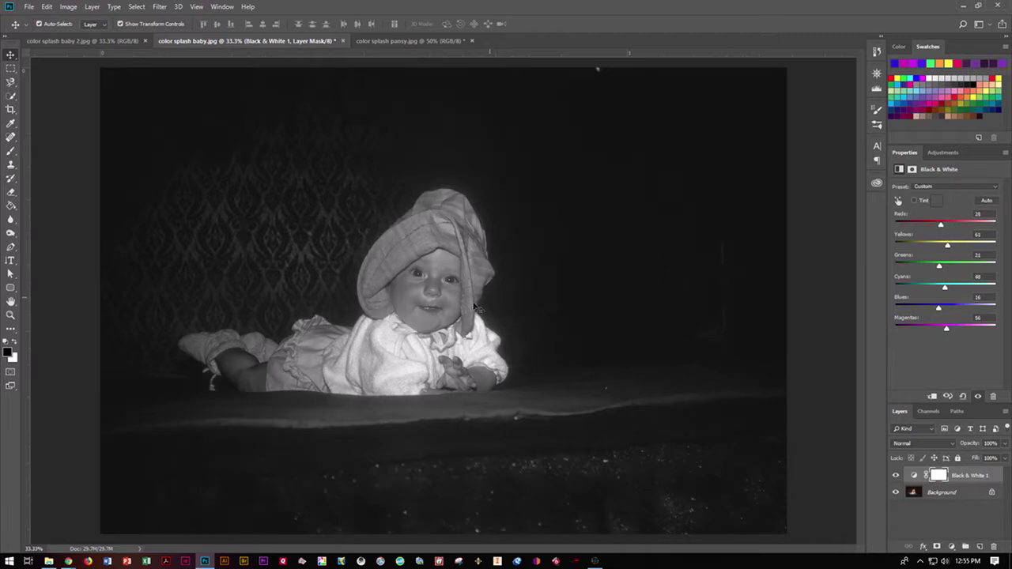
drag(908, 396, 908, 345)
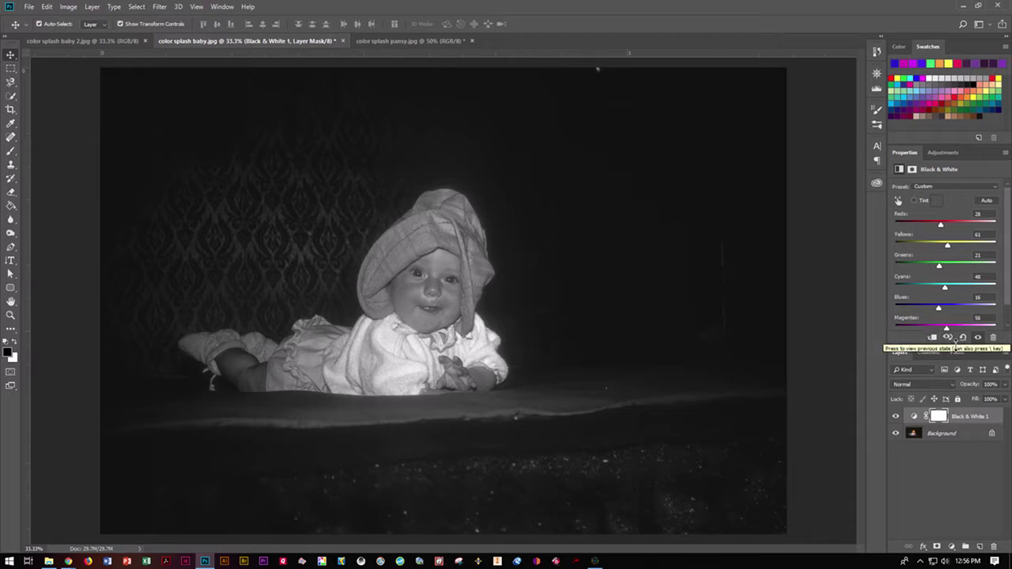
- Set up the Brush tool with a size of 50 px and a hardness of 0%
click(12, 153)
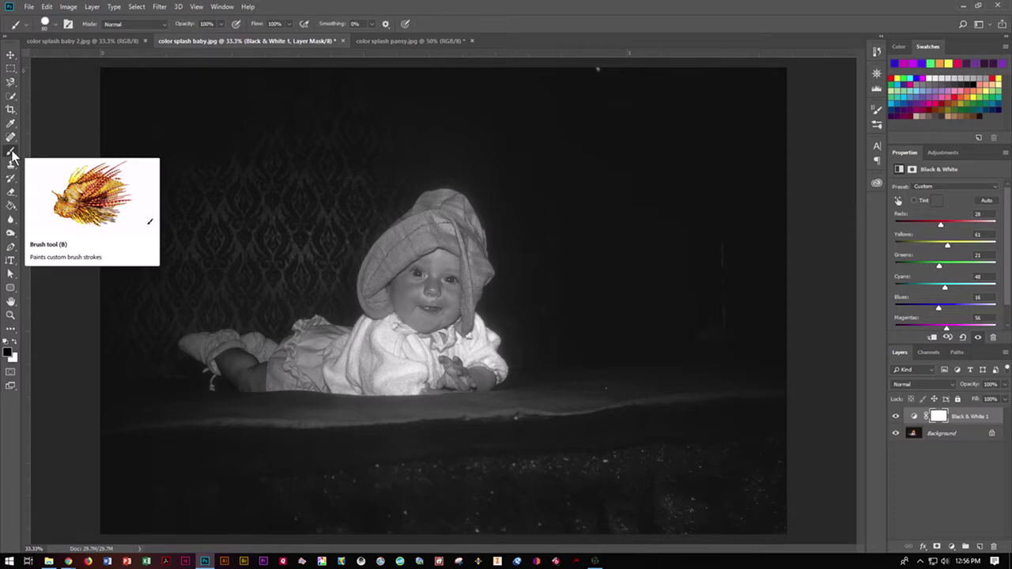
click(53, 25)
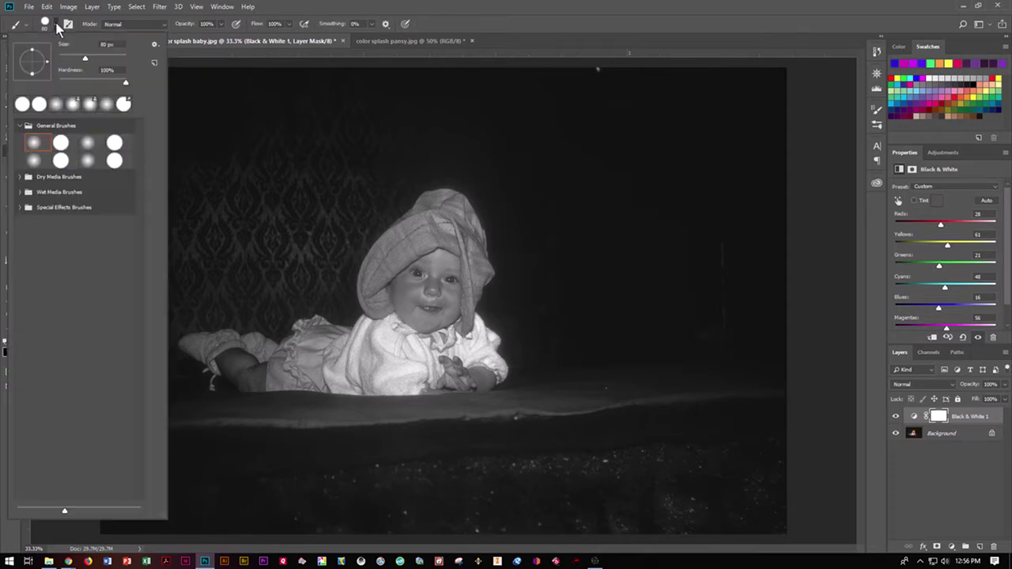
click(75, 57)
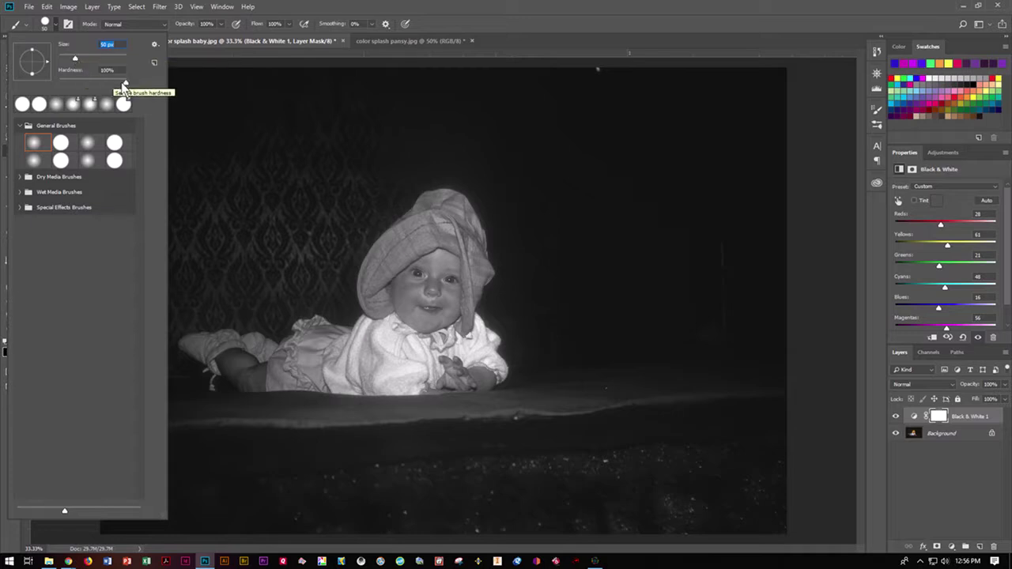
drag(124, 85, 56, 81)
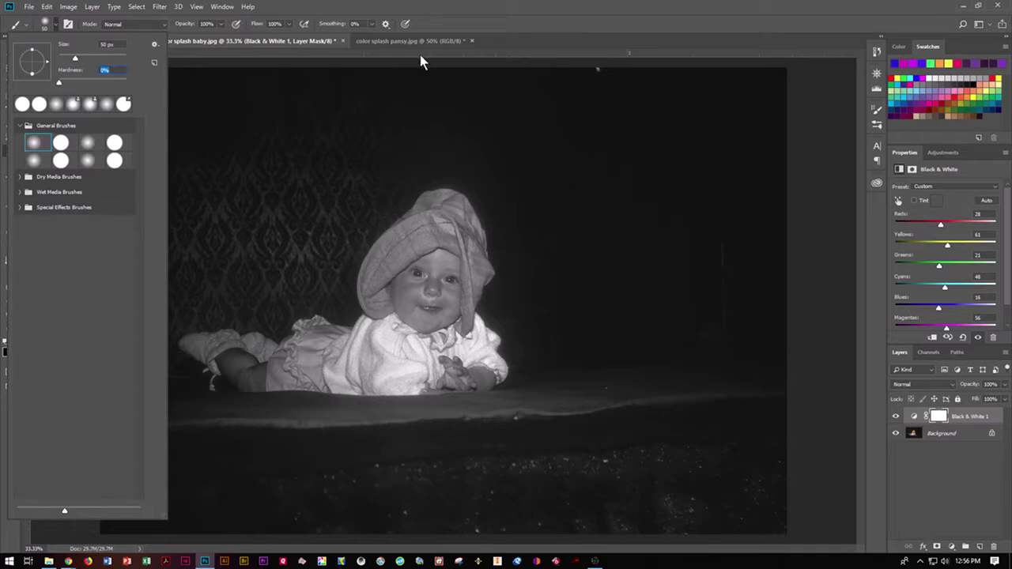
click(514, 37)
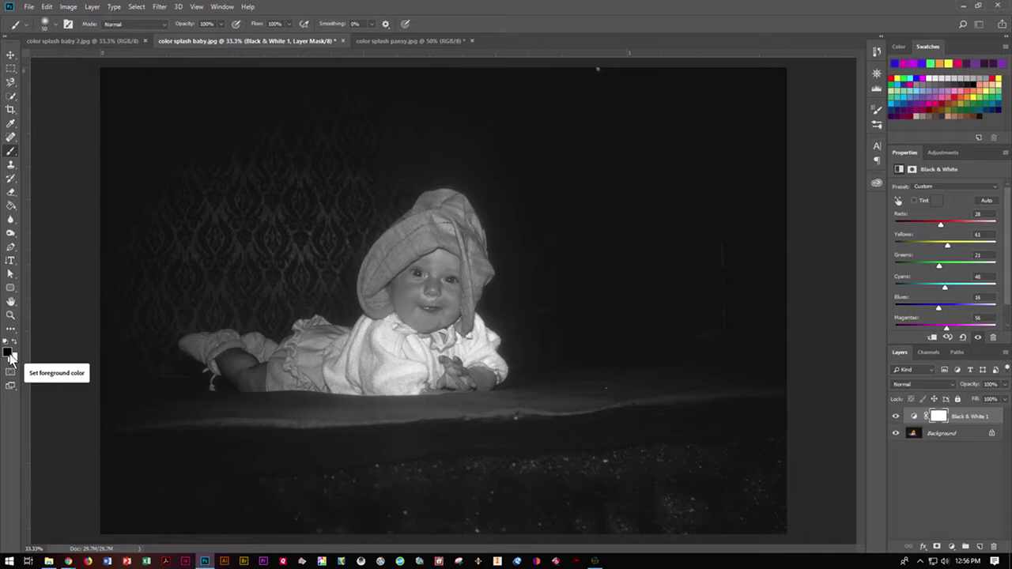
- Paint black on the adjustment layer's mask over part of the hat brim to bring back its yellow color
key(ctrl+plus)
key(ctrl+plus)
key(ctrl+plus)
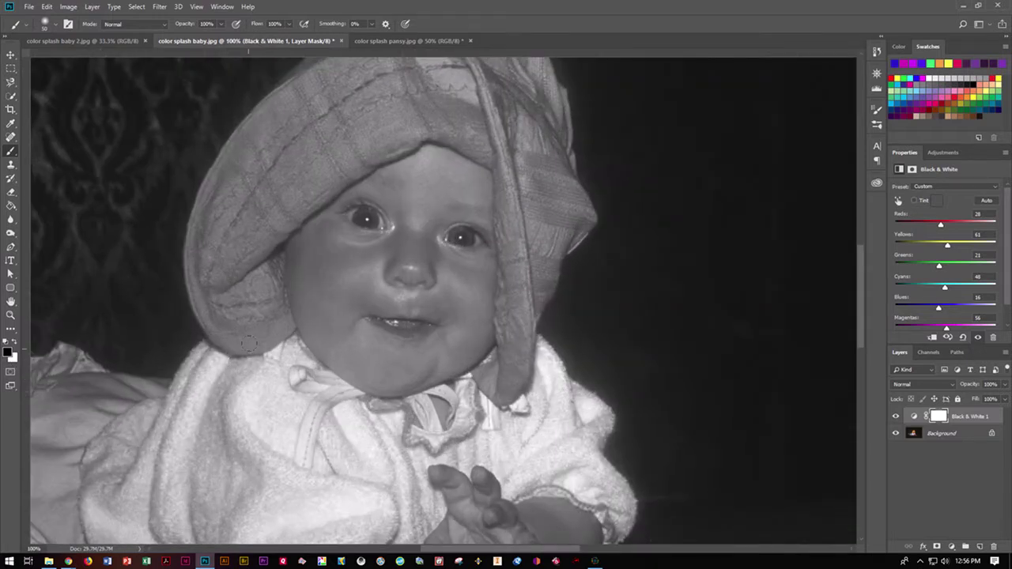
drag(302, 169, 295, 276)
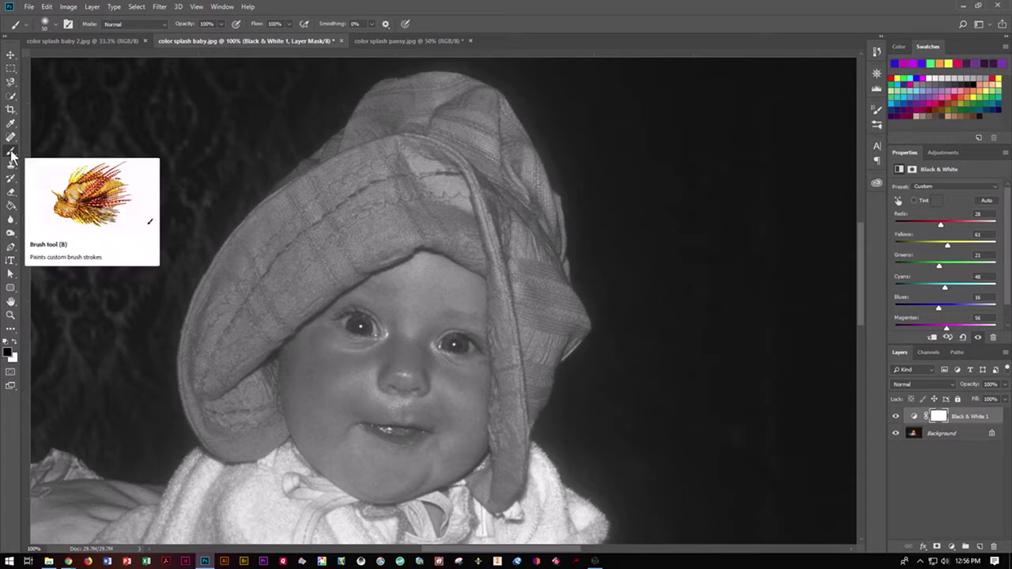
mouse_move(243, 342)
mouse_down()
mouse_move(258, 290)
mouse_move(227, 305)
mouse_move(243, 266)
mouse_move(218, 293)
mouse_move(253, 259)
mouse_move(332, 219)
mouse_move(277, 282)
mouse_move(275, 266)
mouse_move(220, 282)
mouse_move(259, 224)
mouse_up()
mouse_move(229, 255)
mouse_down()
mouse_move(293, 197)
mouse_move(299, 204)
mouse_move(263, 236)
mouse_move(299, 221)
mouse_up()
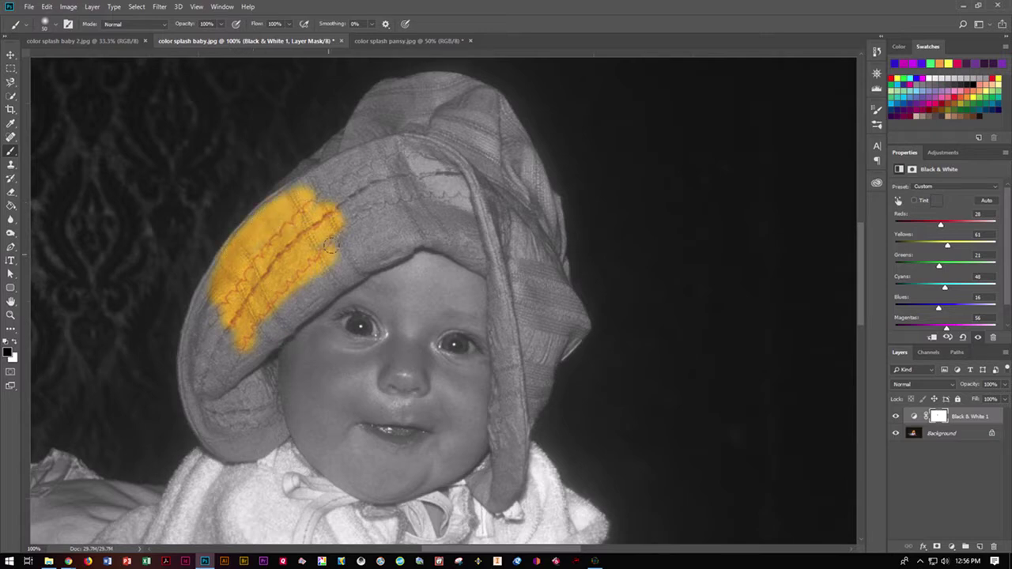
- Make a rough selection of the baby's hat with the Quick Selection tool
click(11, 96)
click(54, 96)
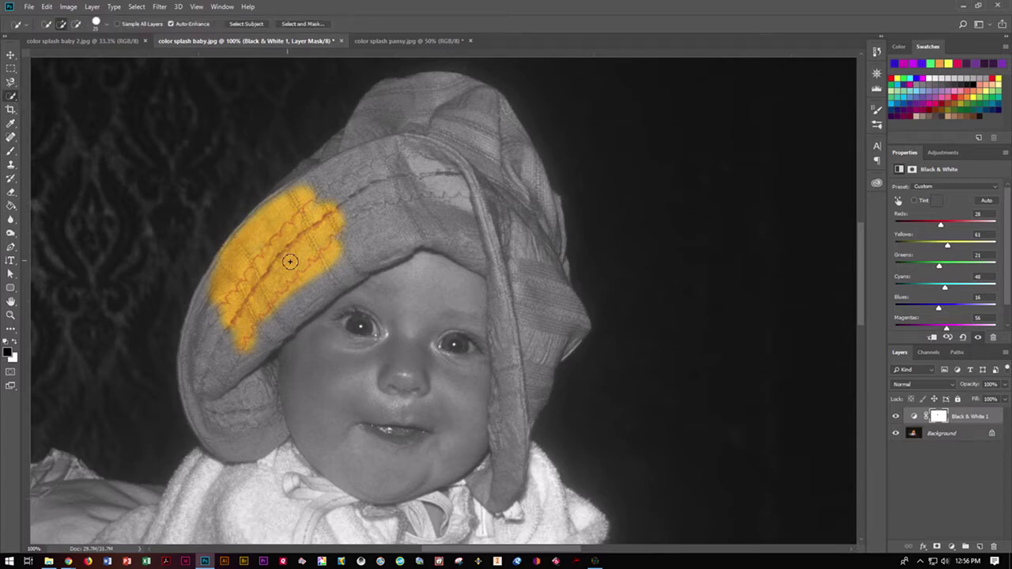
mouse_move(372, 212)
mouse_down()
mouse_move(367, 127)
mouse_move(390, 117)
mouse_up()
mouse_move(456, 180)
mouse_down()
mouse_move(519, 257)
mouse_move(520, 318)
mouse_up()
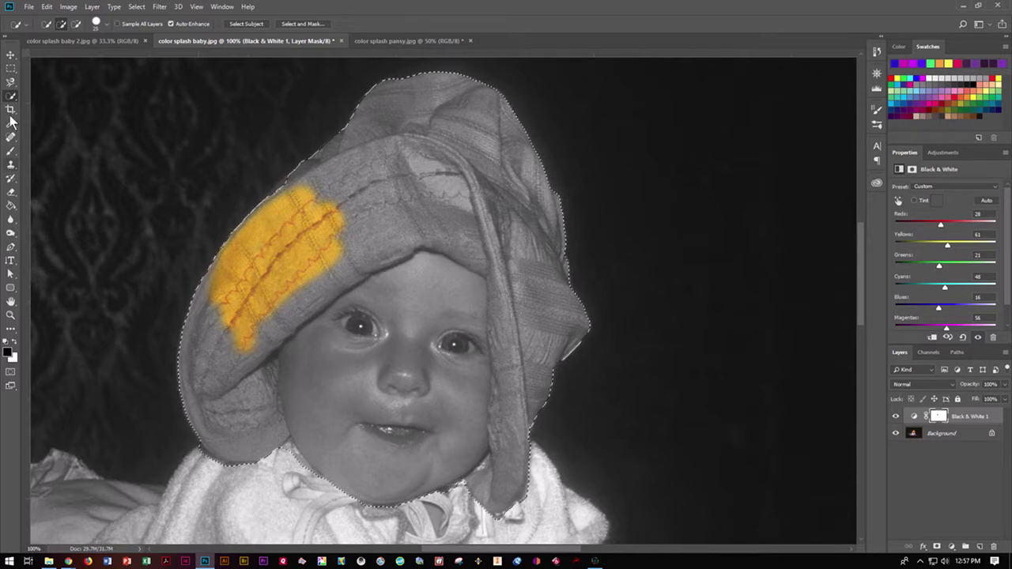
- Refine the quick selection by subtracting the face and collar and adding back the brim, leaving only the hat selected
click(76, 23)
mouse_move(411, 494)
mouse_down()
mouse_move(372, 484)
mouse_move(351, 396)
mouse_move(333, 386)
mouse_move(355, 348)
mouse_up()
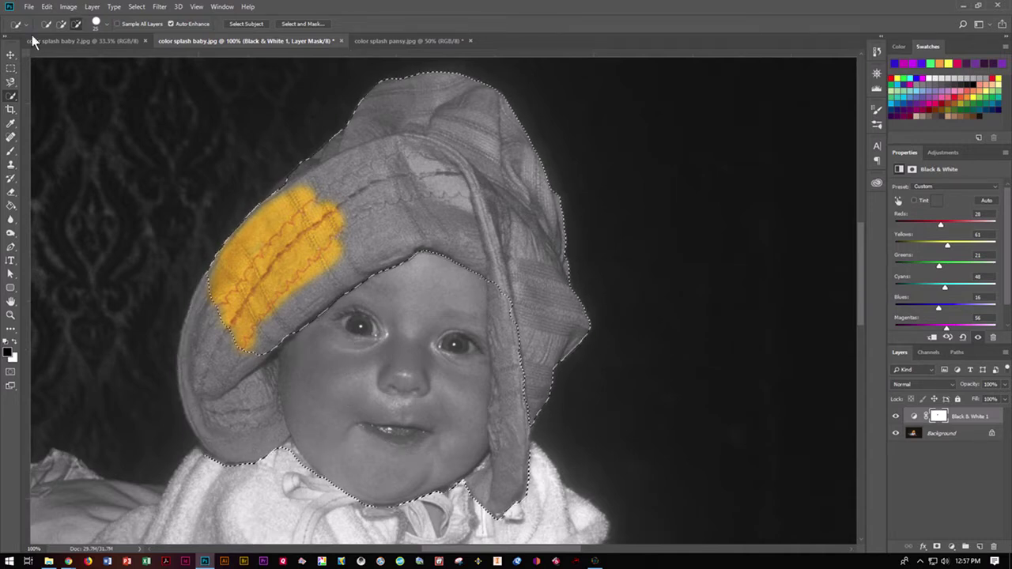
click(62, 25)
mouse_move(222, 337)
mouse_down()
mouse_move(214, 324)
mouse_move(232, 395)
mouse_move(242, 384)
mouse_move(258, 399)
mouse_move(266, 361)
mouse_up()
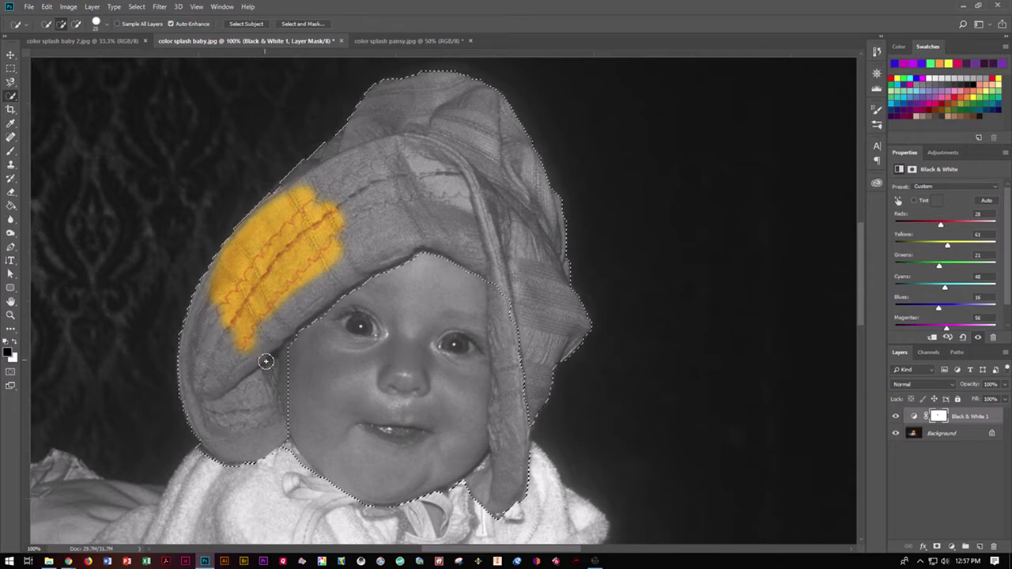
click(76, 23)
mouse_move(320, 526)
mouse_down()
mouse_move(348, 495)
mouse_move(415, 500)
mouse_move(345, 495)
mouse_move(412, 505)
mouse_up()
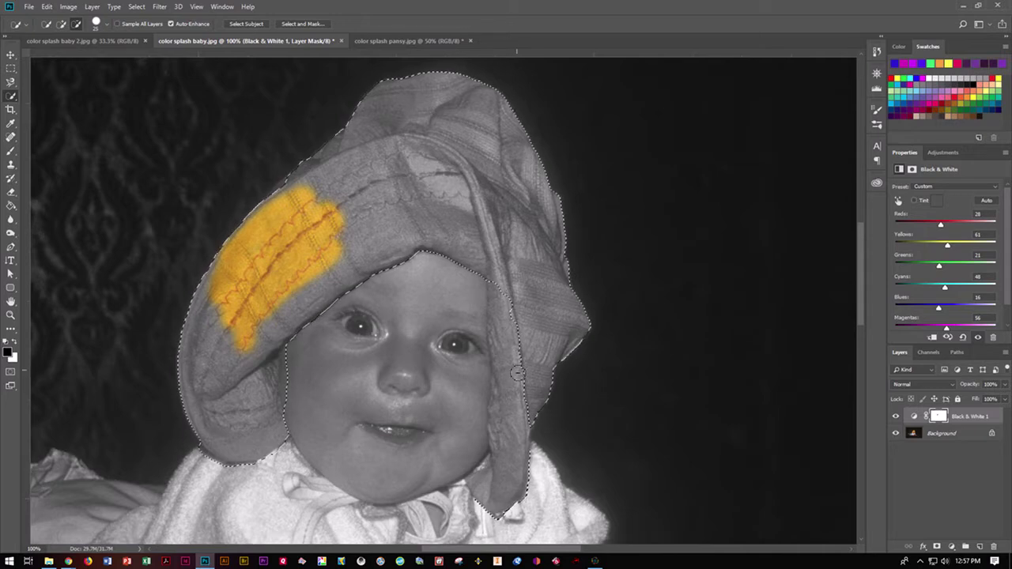
click(62, 24)
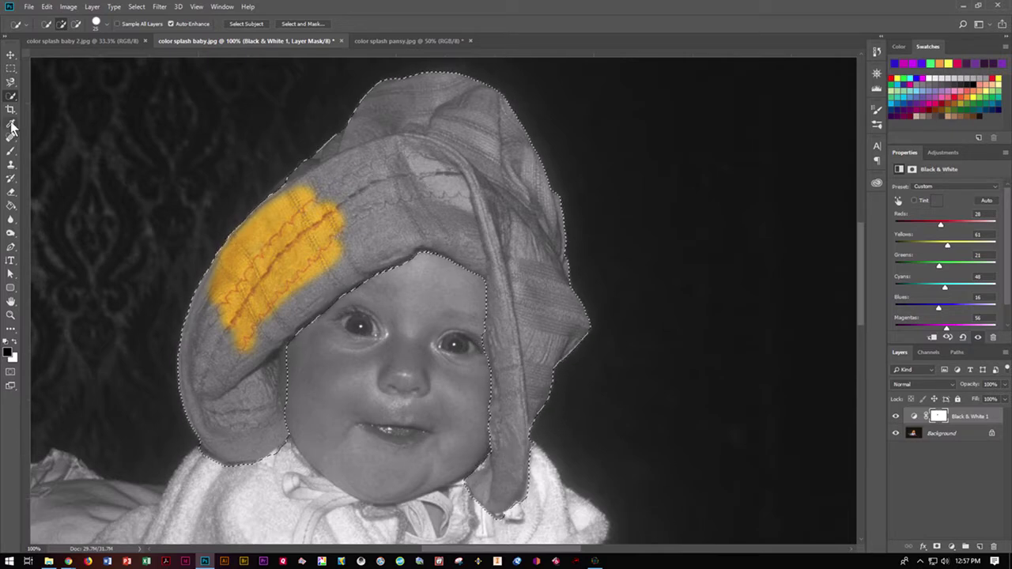
- Enlarge the brush to 125 px and paint black on the mask across the selected hat to restore its color
click(11, 152)
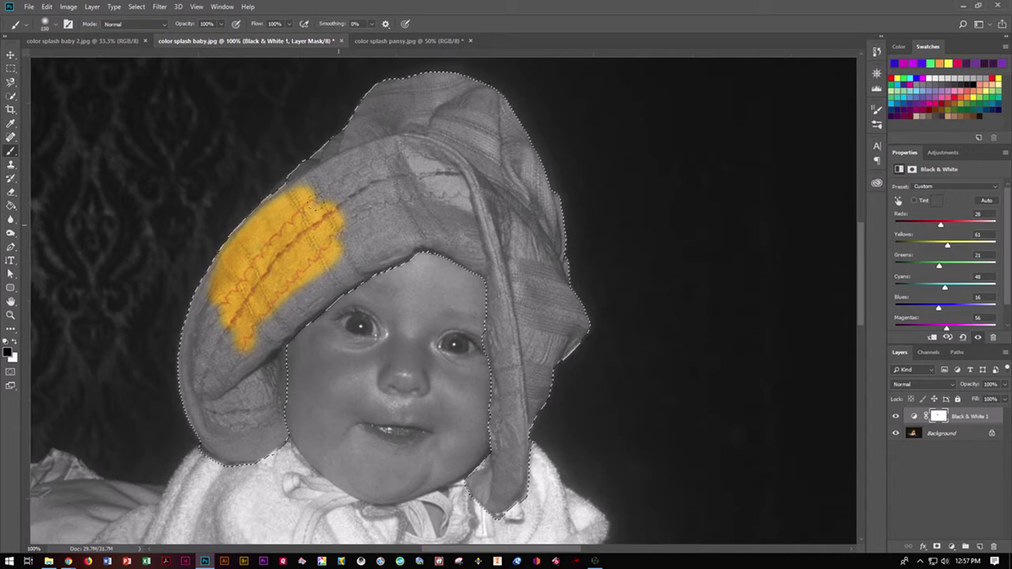
key(])
key(])
key(])
mouse_move(318, 224)
mouse_down()
mouse_move(396, 217)
mouse_move(427, 316)
mouse_move(275, 328)
mouse_up()
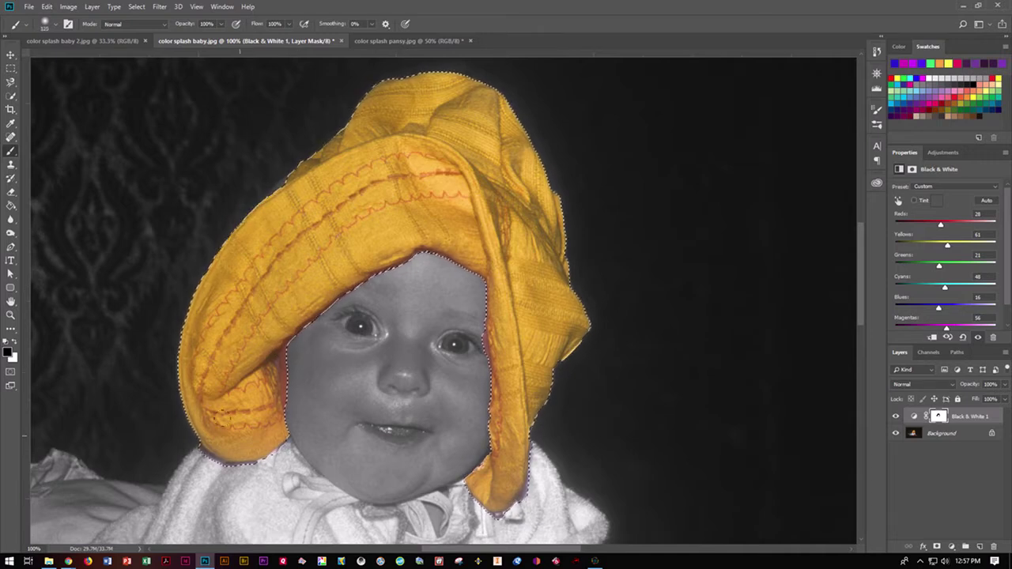
- Paint white on the mask with a 30 px brush over the colored skin fringes between the face and hat
key(ctrl+plus)
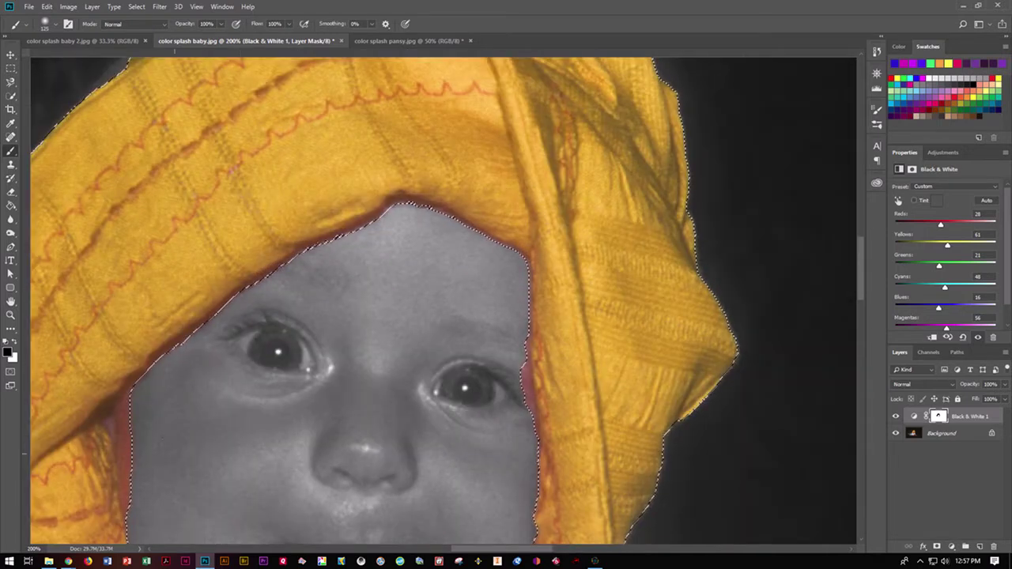
drag(522, 552, 491, 552)
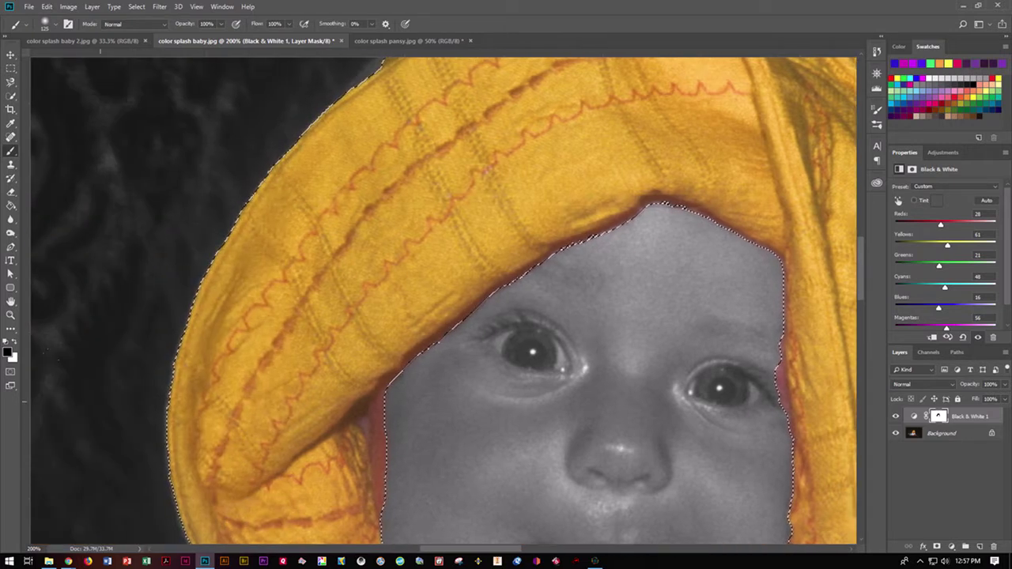
click(15, 343)
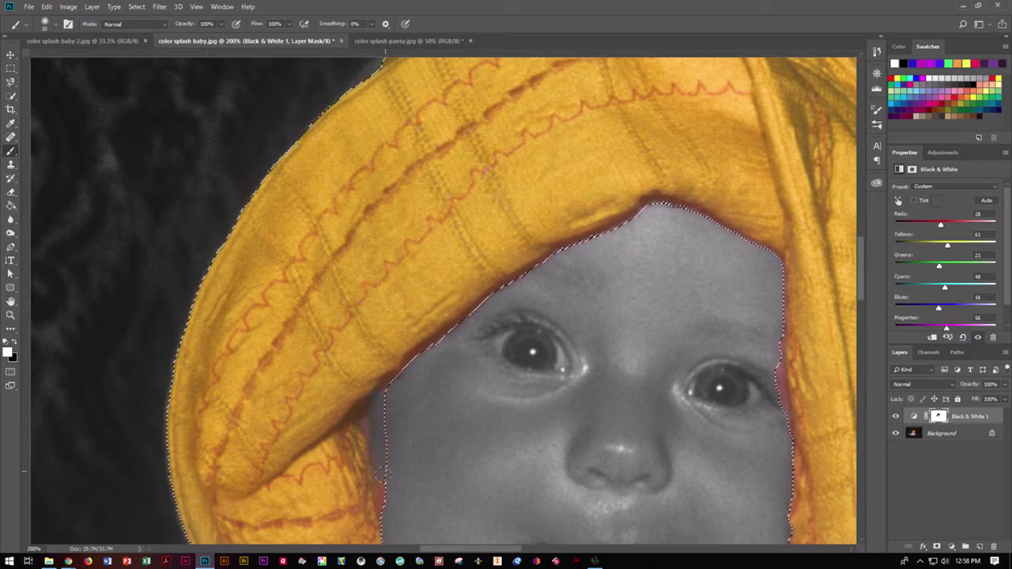
drag(447, 551, 485, 537)
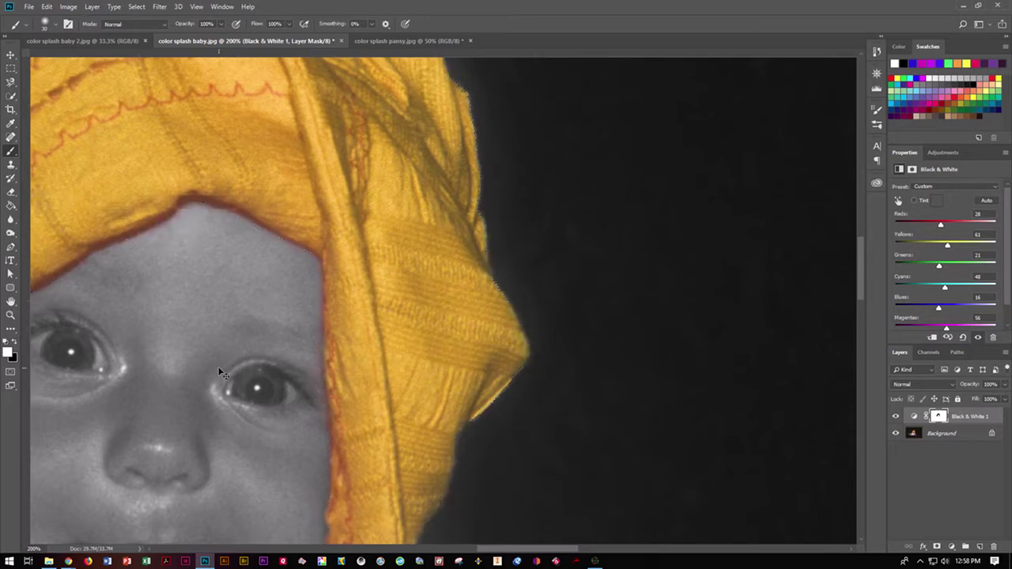
key(ctrl+minus)
key(ctrl+minus)
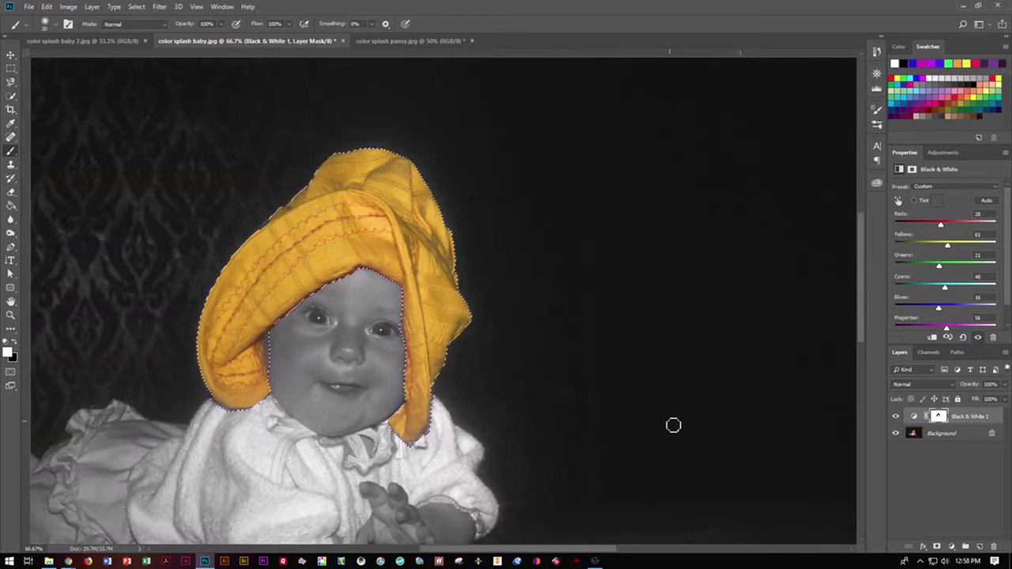
- Deselect the hat so the color splash image can be viewed without the selection outline
scroll(677, 427, down, 1)
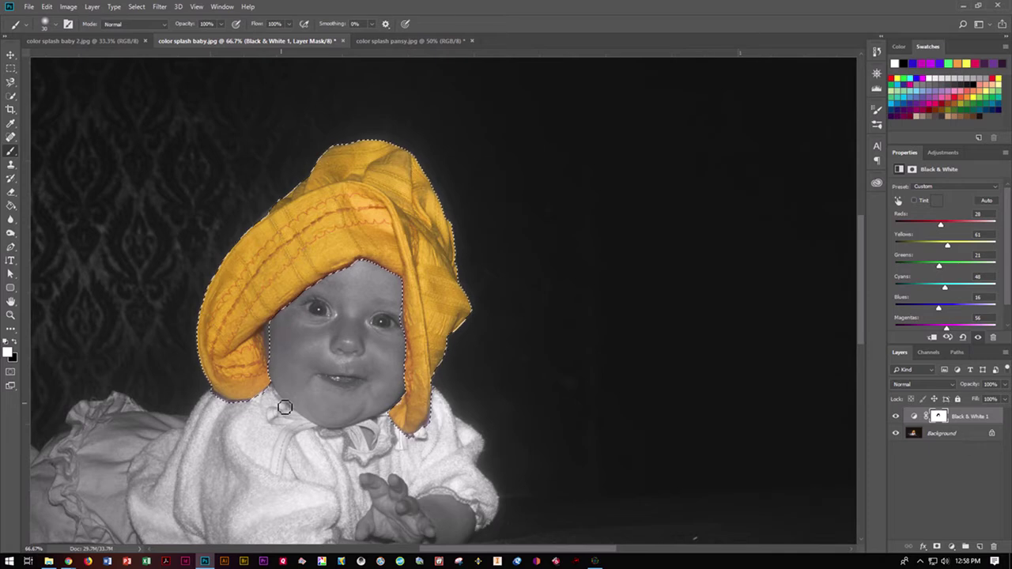
key(ctrl+d)
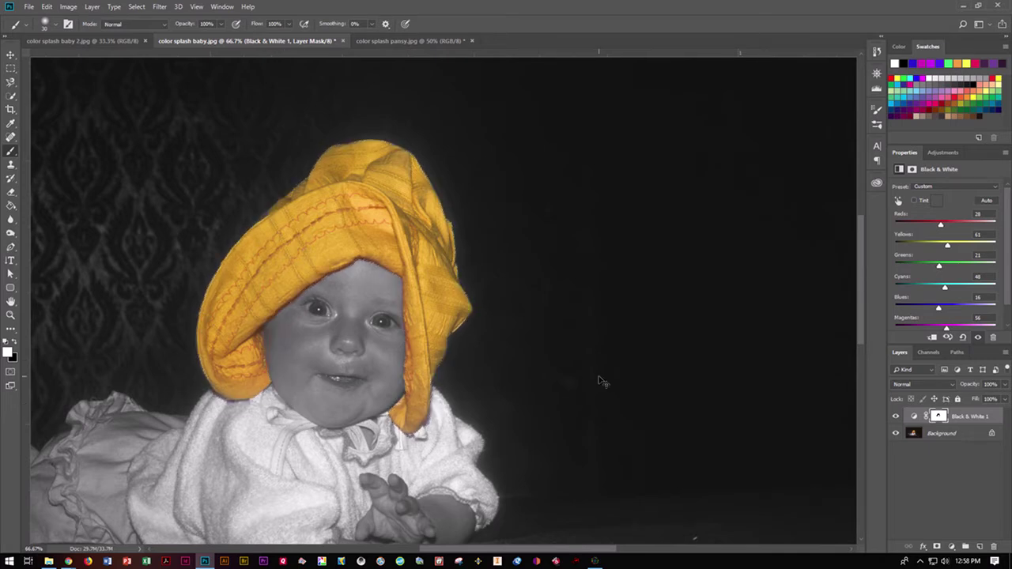
key(ctrl+minus)
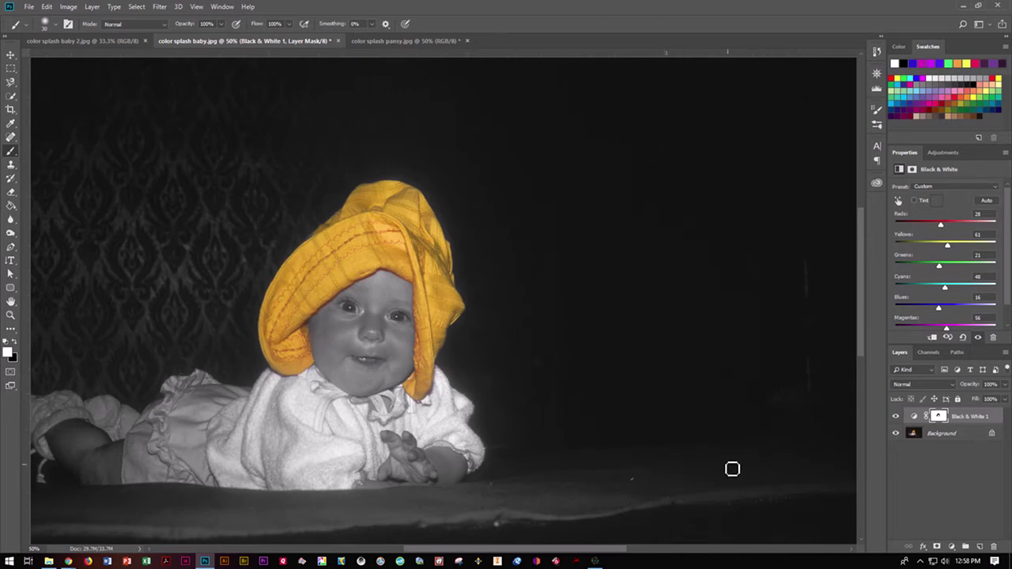
scroll(732, 466, down, 1)
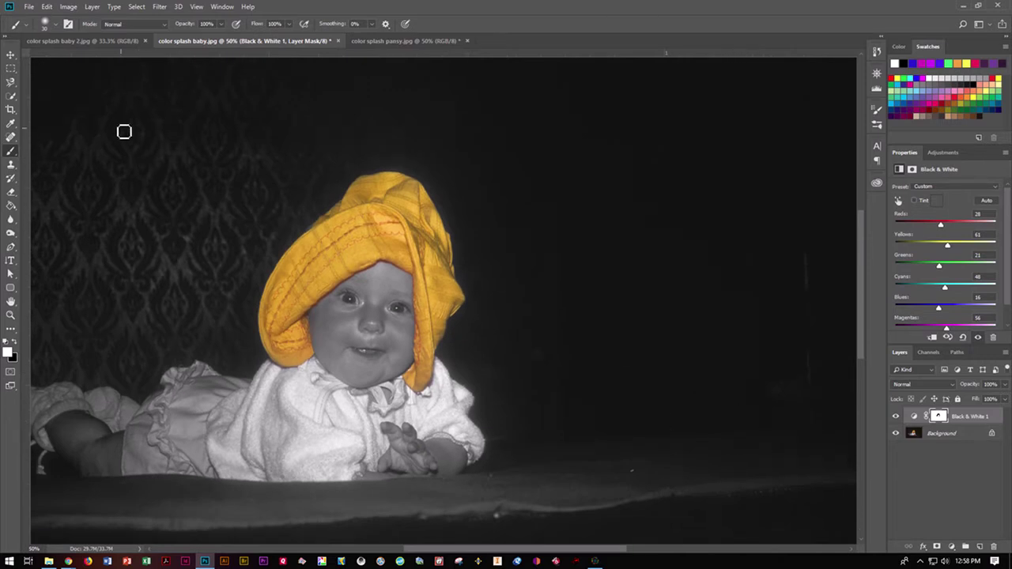
- Save the masked version as a Photoshop file named color splash baby 1.psd
click(29, 7)
click(39, 125)
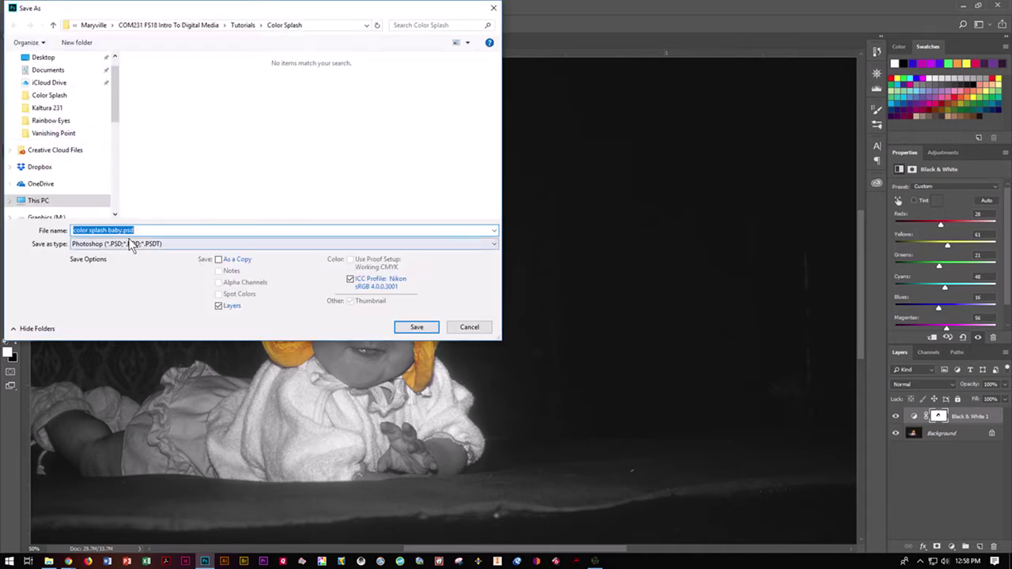
click(121, 229)
text(1)
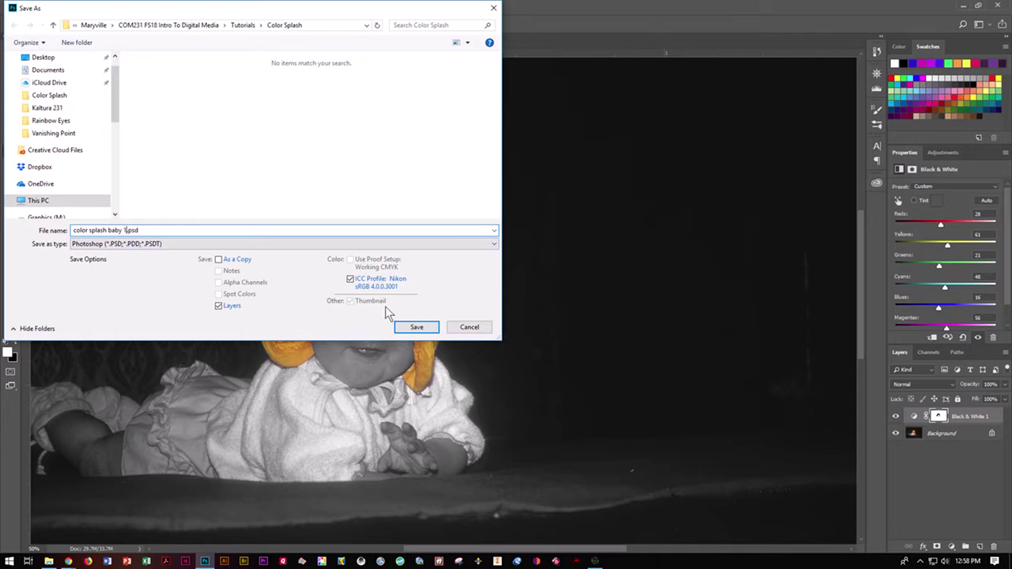
click(432, 325)
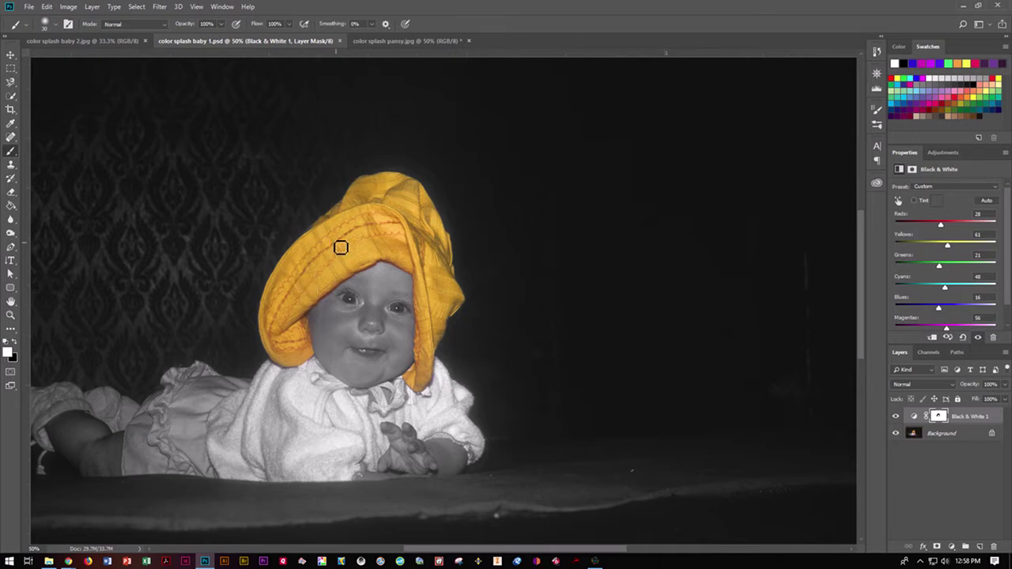
- Revert the image to its original Open state in the document history
click(878, 51)
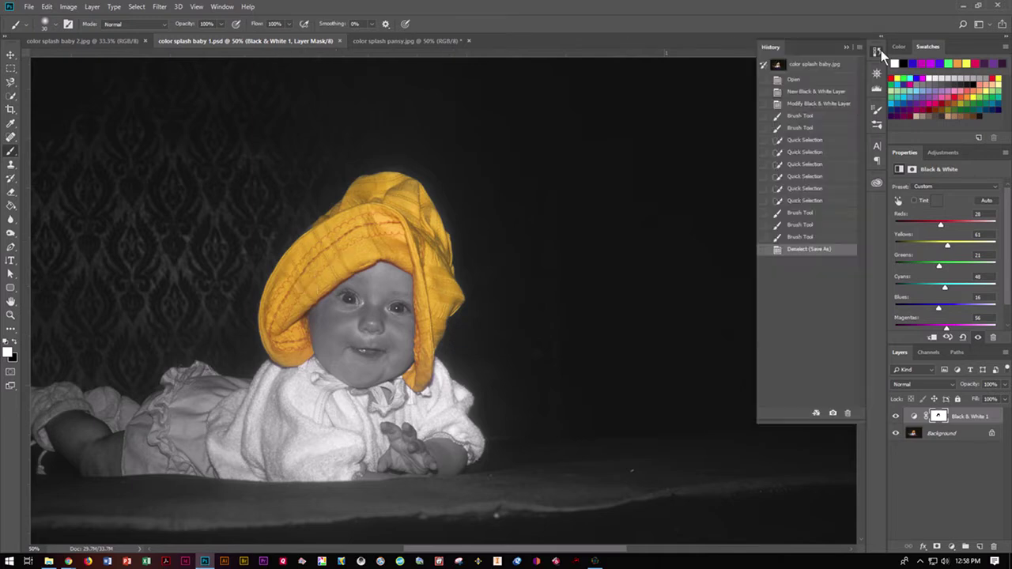
click(814, 83)
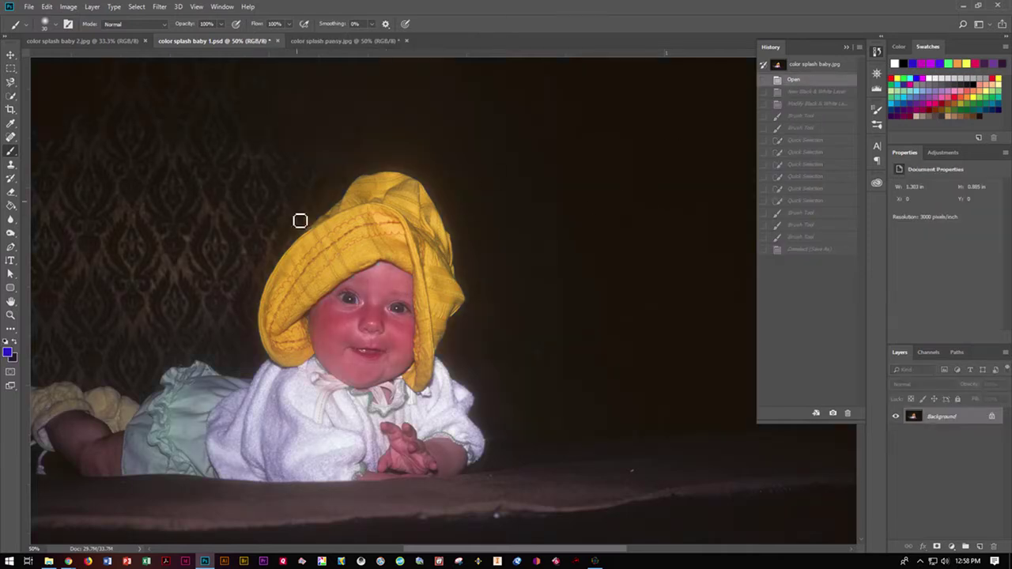
key(ctrl+minus)
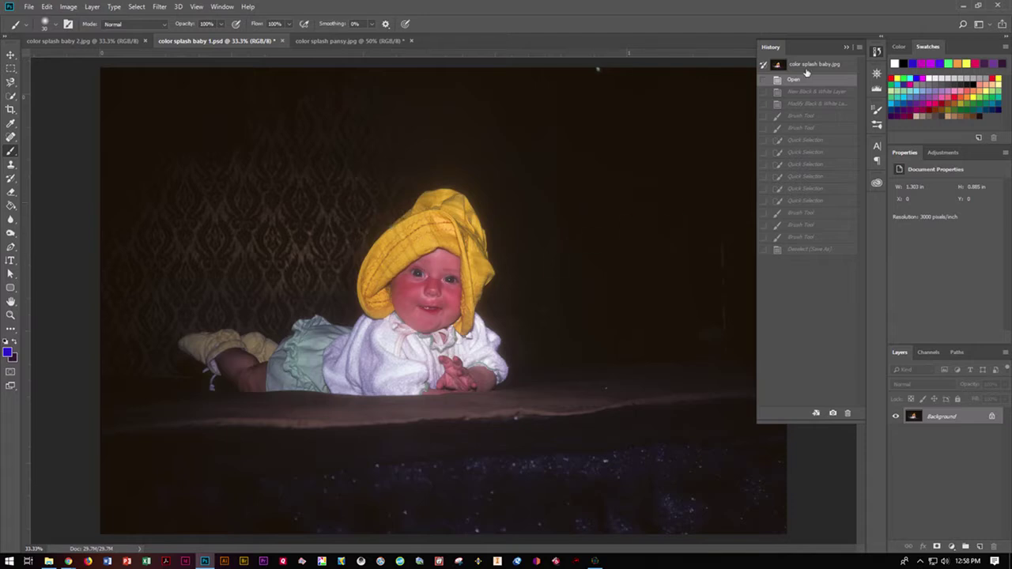
click(845, 47)
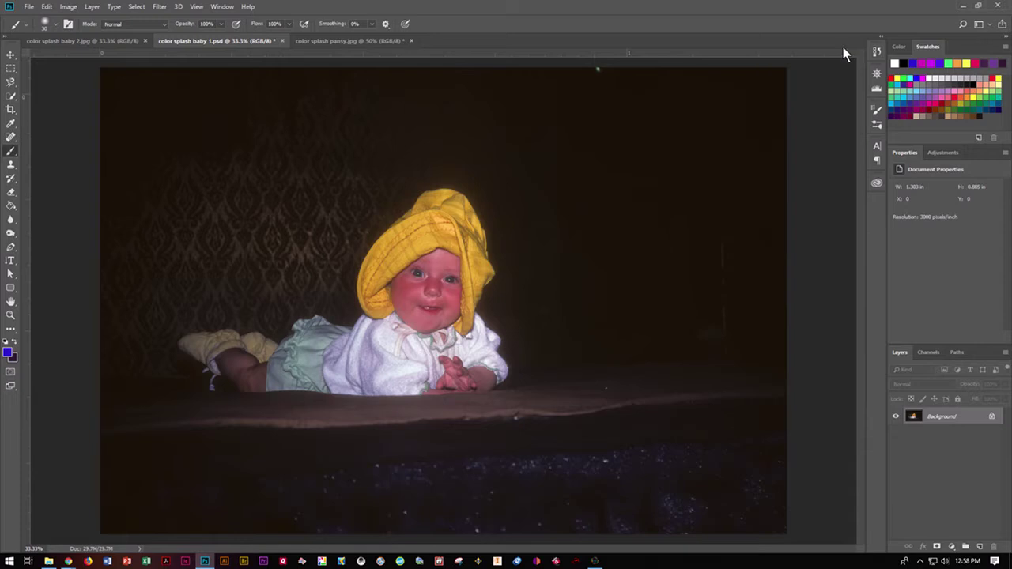
- Duplicate the Background layer under the name Background copy
right_click(939, 416)
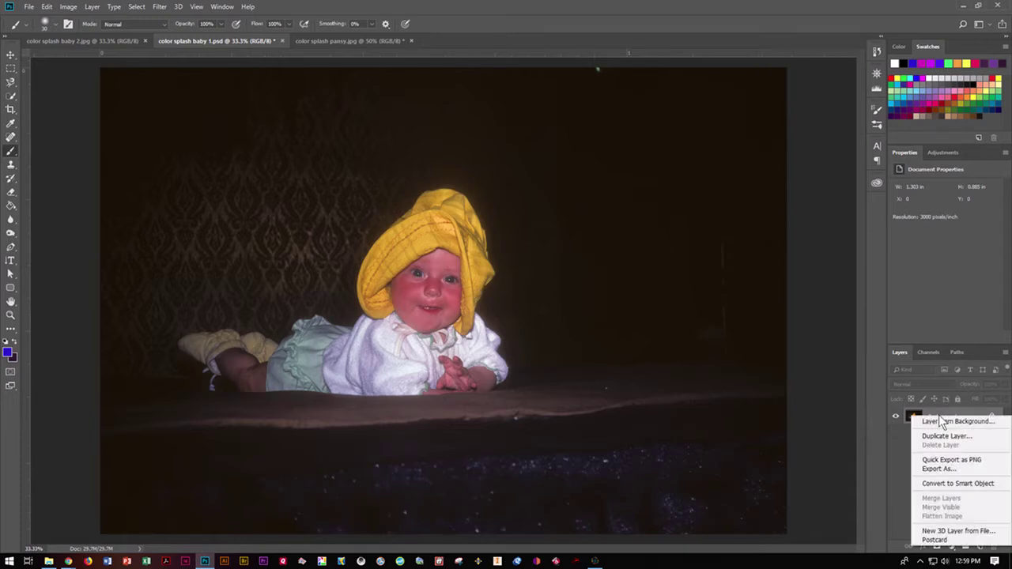
click(938, 431)
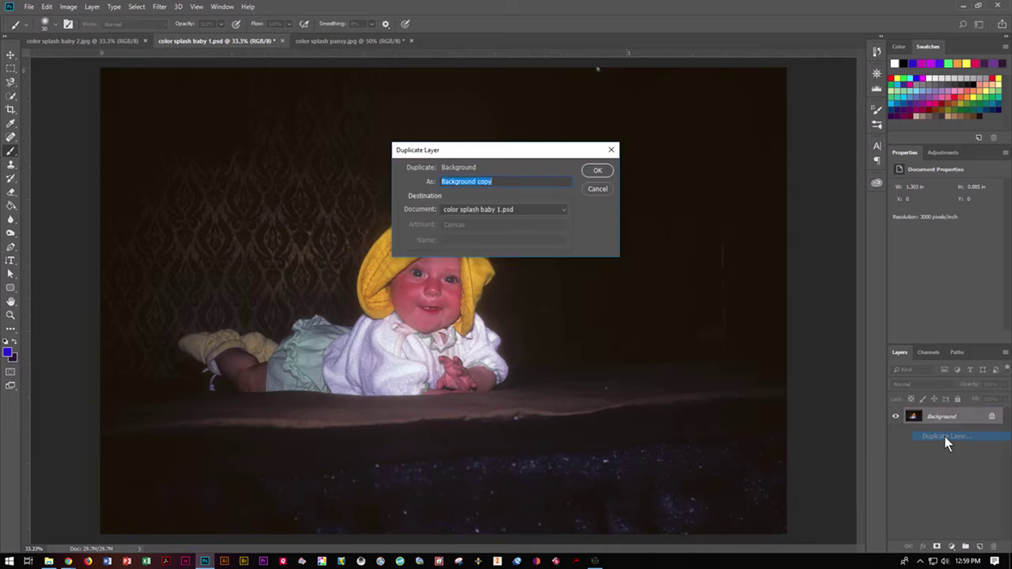
click(595, 169)
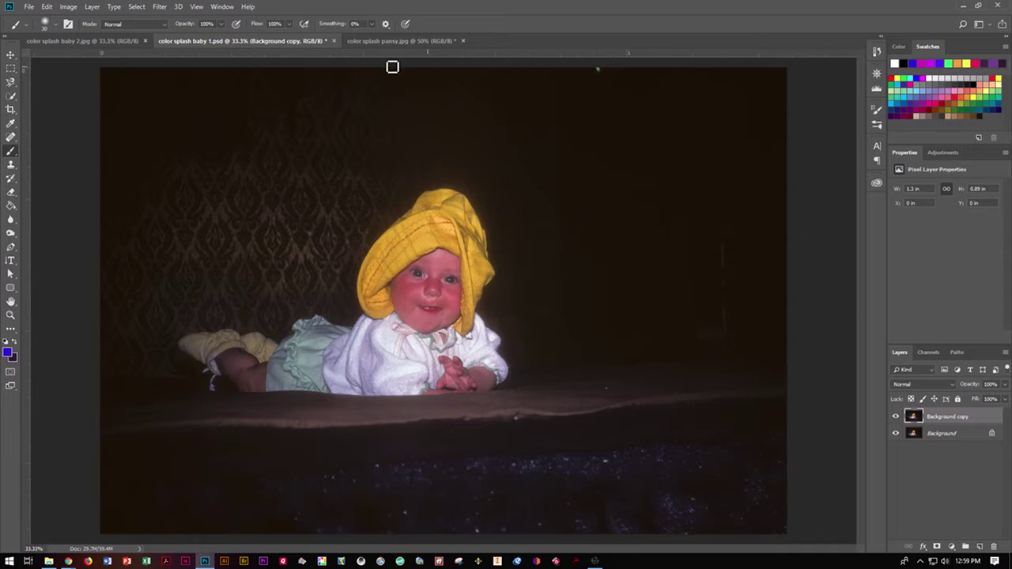
click(70, 9)
mouse_move(82, 35)
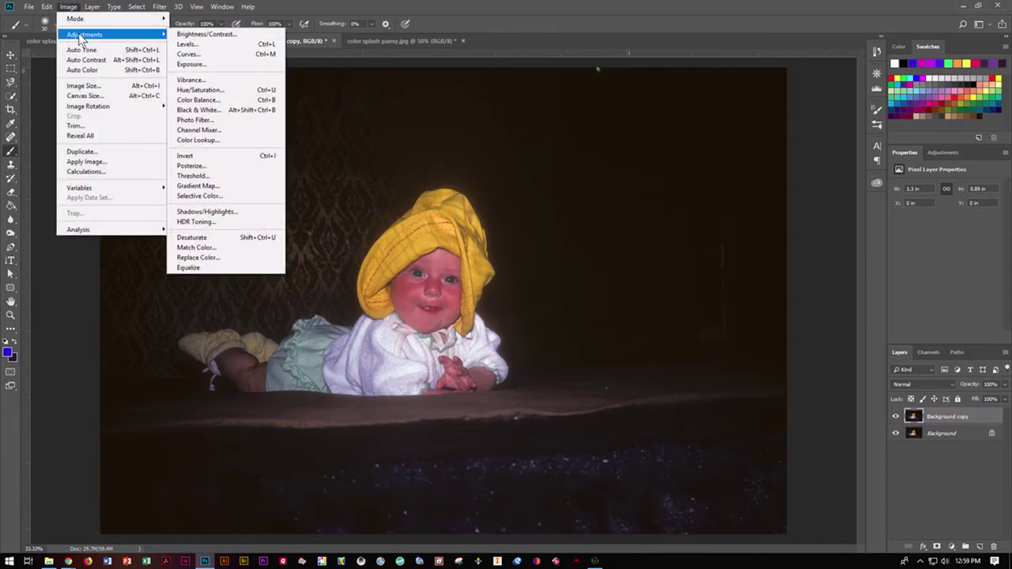
click(198, 110)
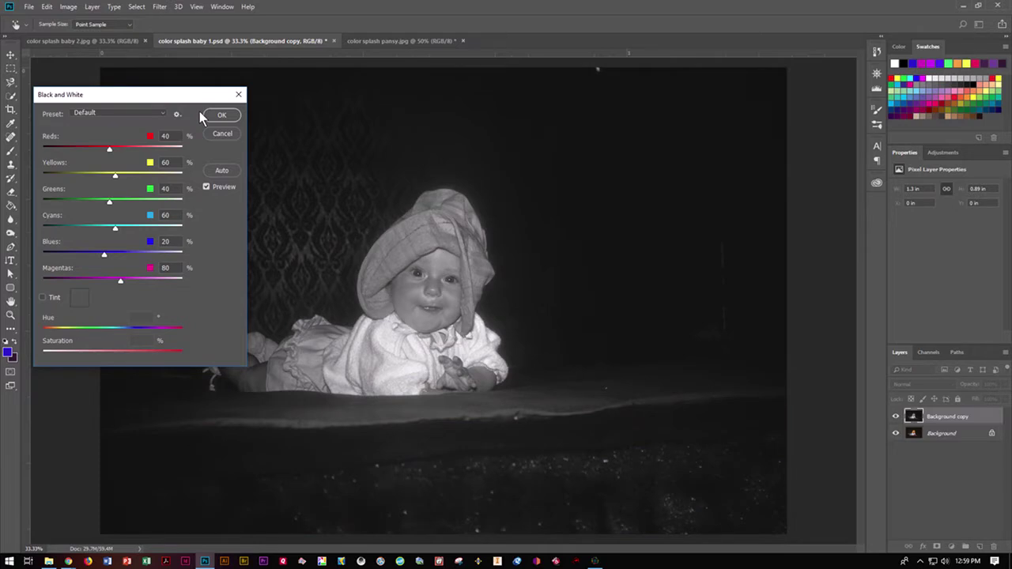
click(218, 171)
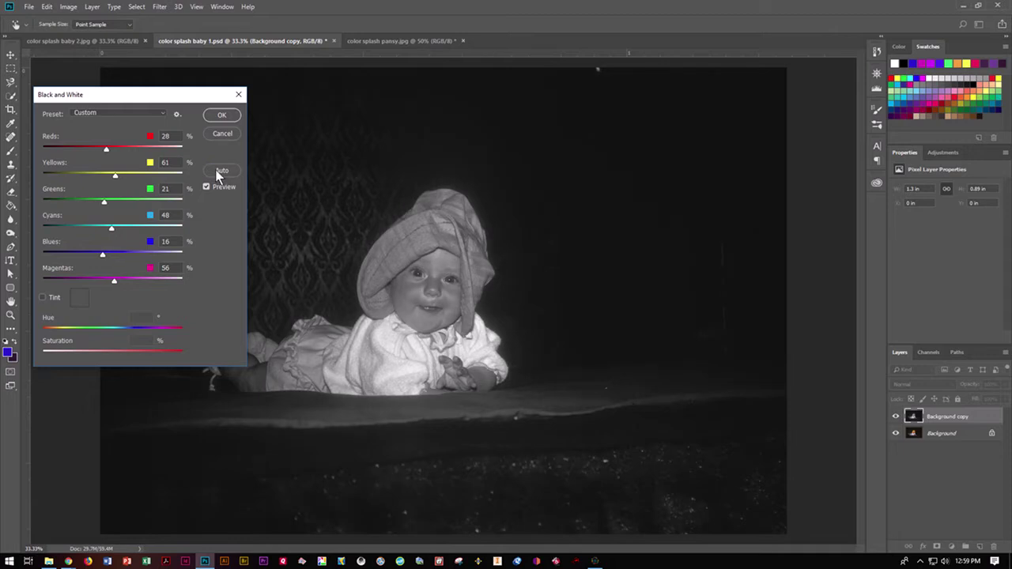
drag(100, 255, 130, 264)
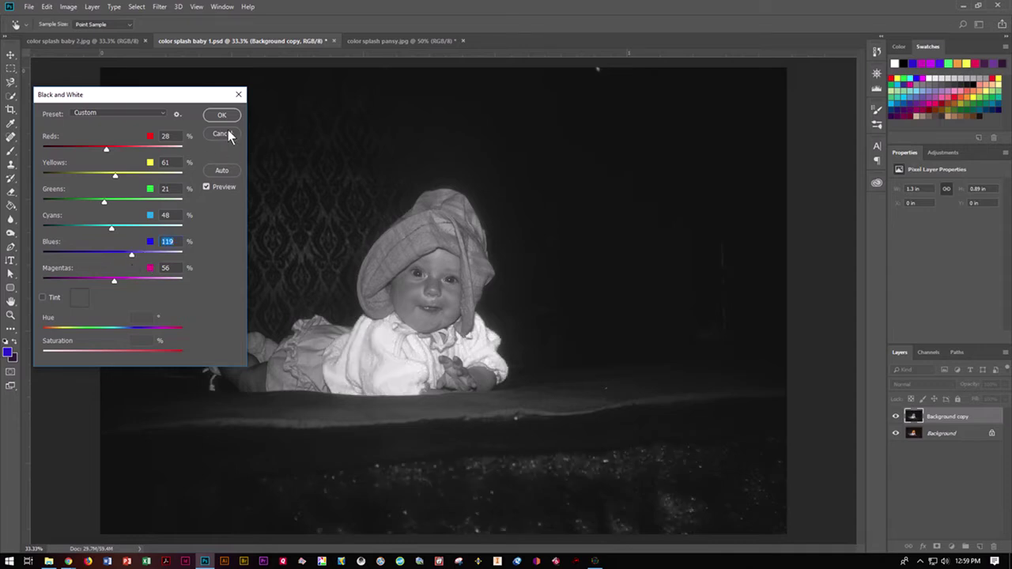
click(226, 134)
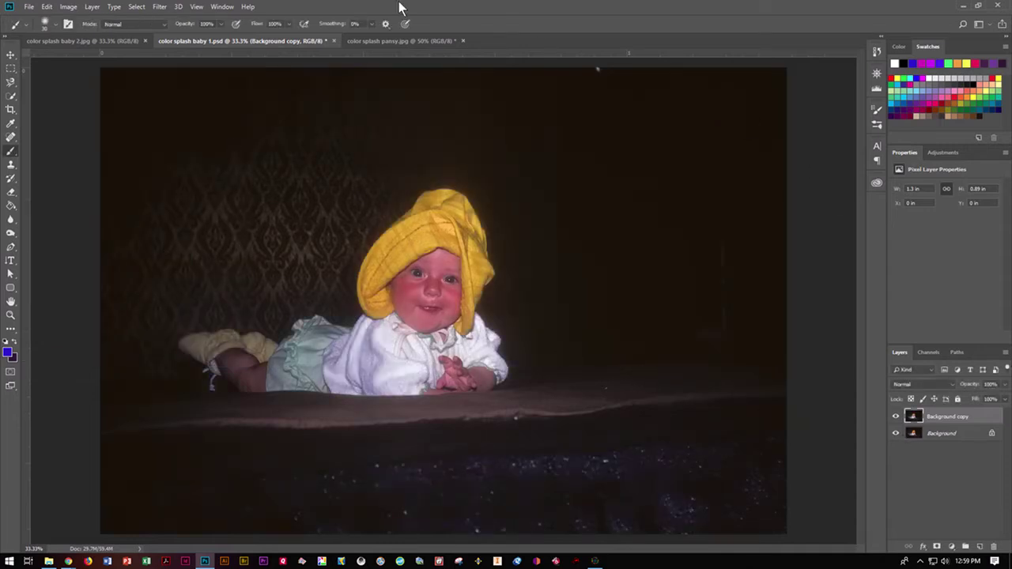
- Apply a Black & White image adjustment with automatic values directly to the Background copy layer, and compare it with the color layer beneath
click(876, 51)
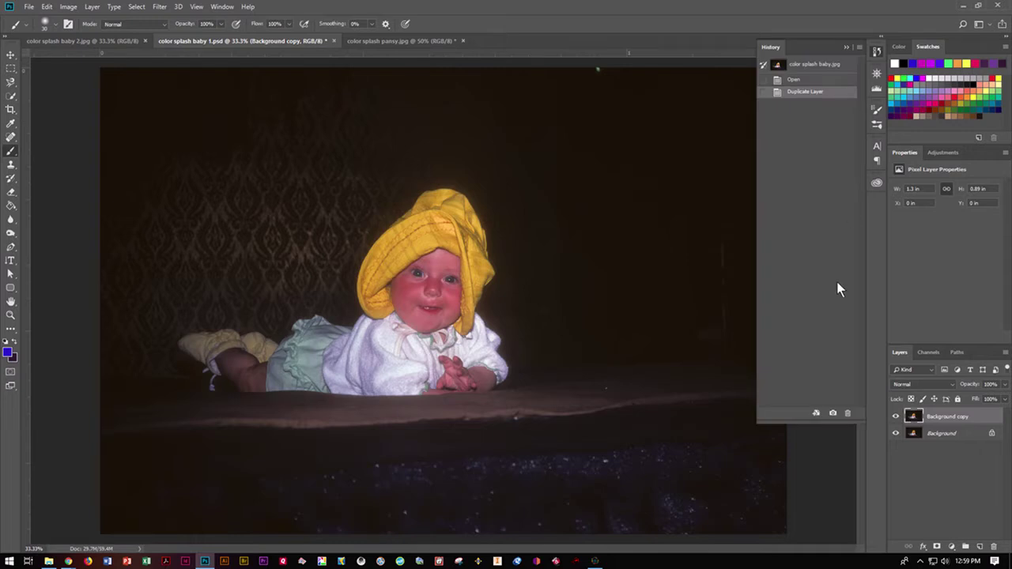
click(68, 6)
mouse_move(83, 34)
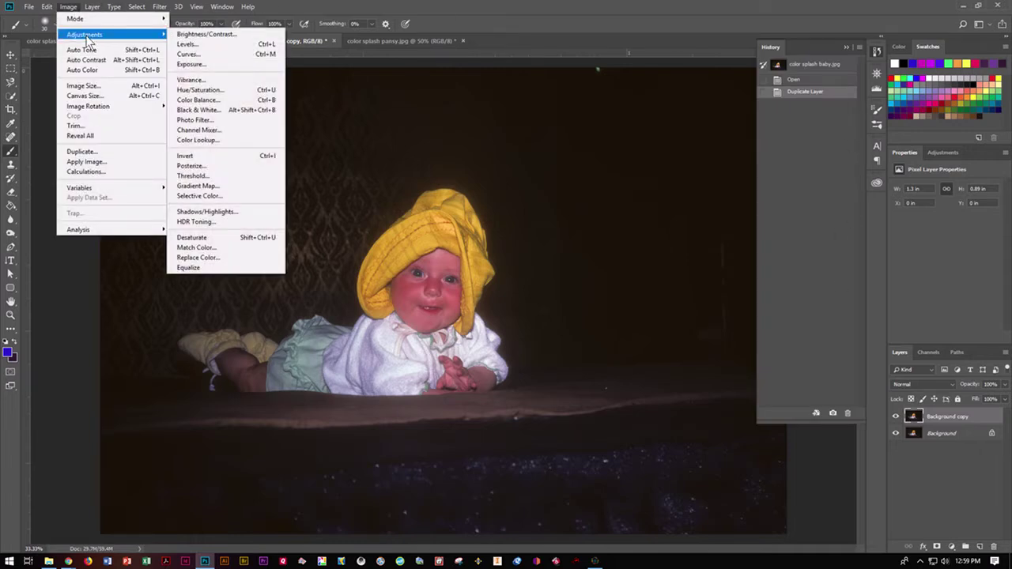
click(200, 110)
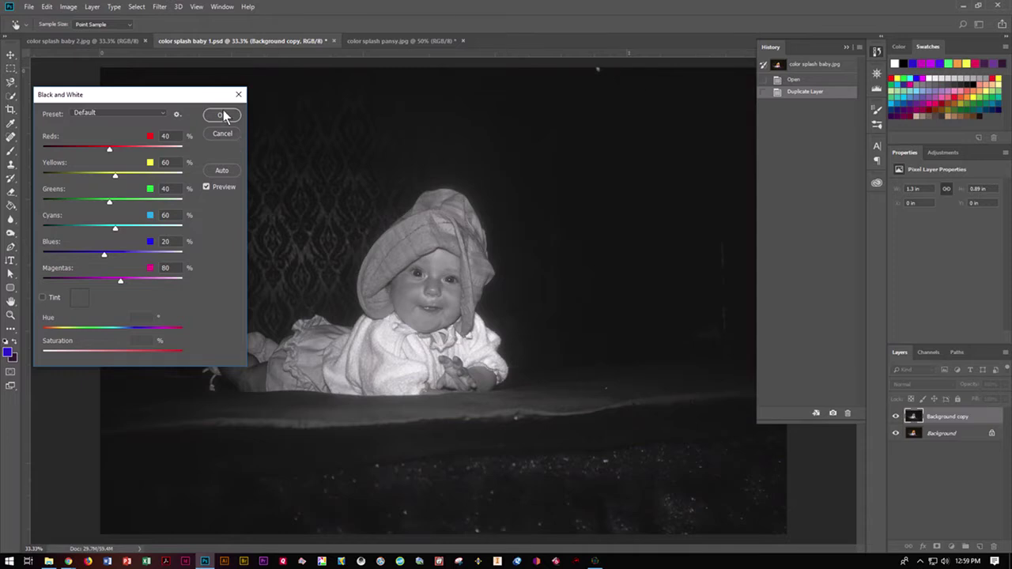
click(222, 169)
click(222, 116)
key(b)
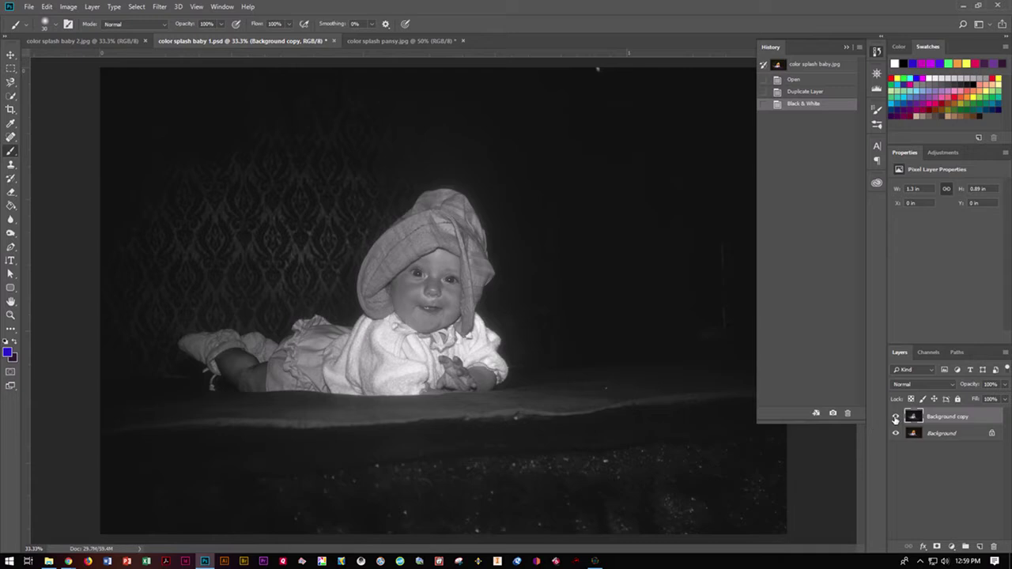
click(896, 418)
click(896, 418)
- Select only the hat with the Quick Selection tool, excluding face and collar, then delete it from Background copy and deselect
click(12, 96)
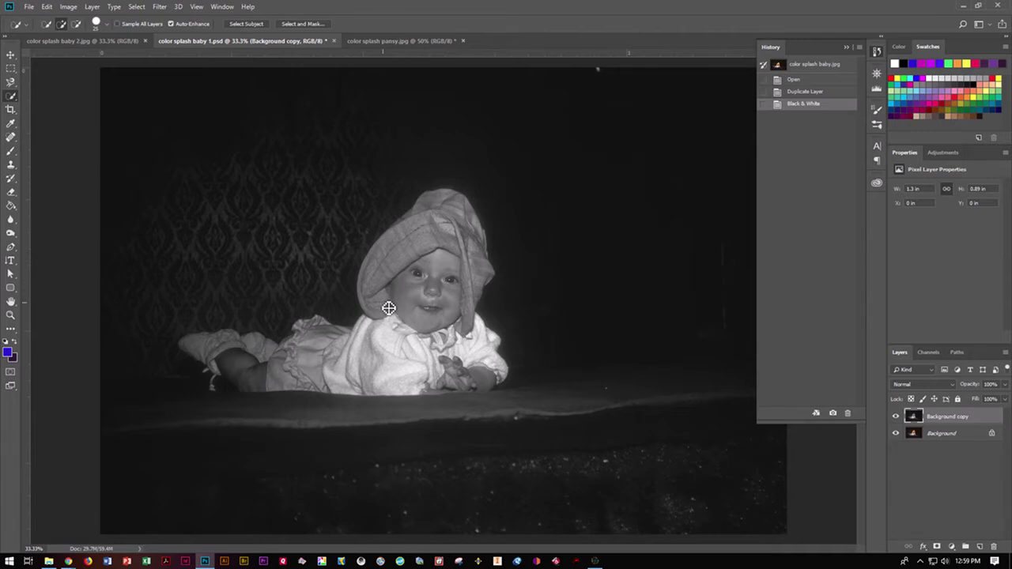
mouse_move(386, 317)
mouse_down()
mouse_move(385, 278)
mouse_move(406, 253)
mouse_up()
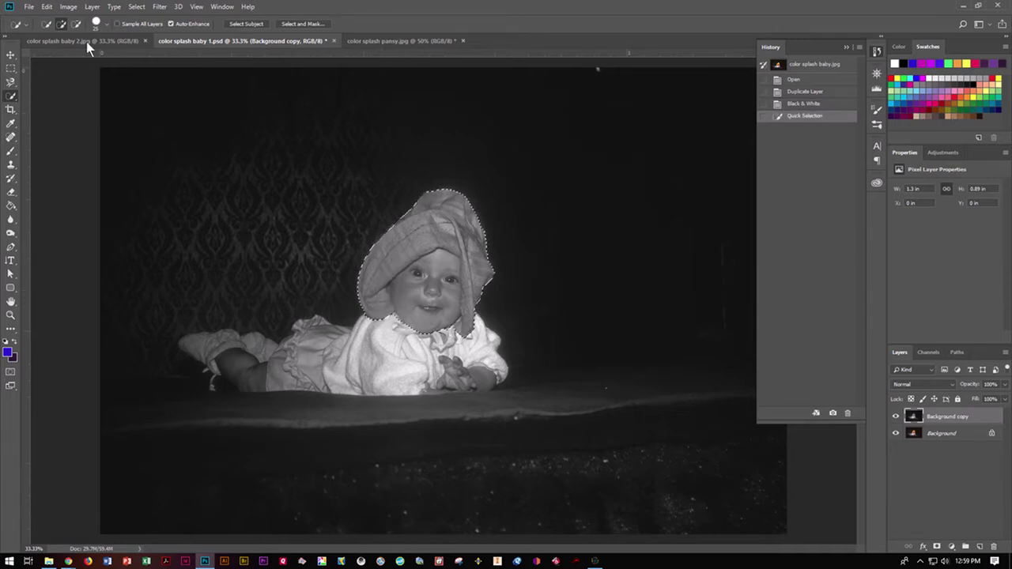
mouse_move(446, 323)
mouse_down()
mouse_move(431, 338)
mouse_move(431, 293)
mouse_up()
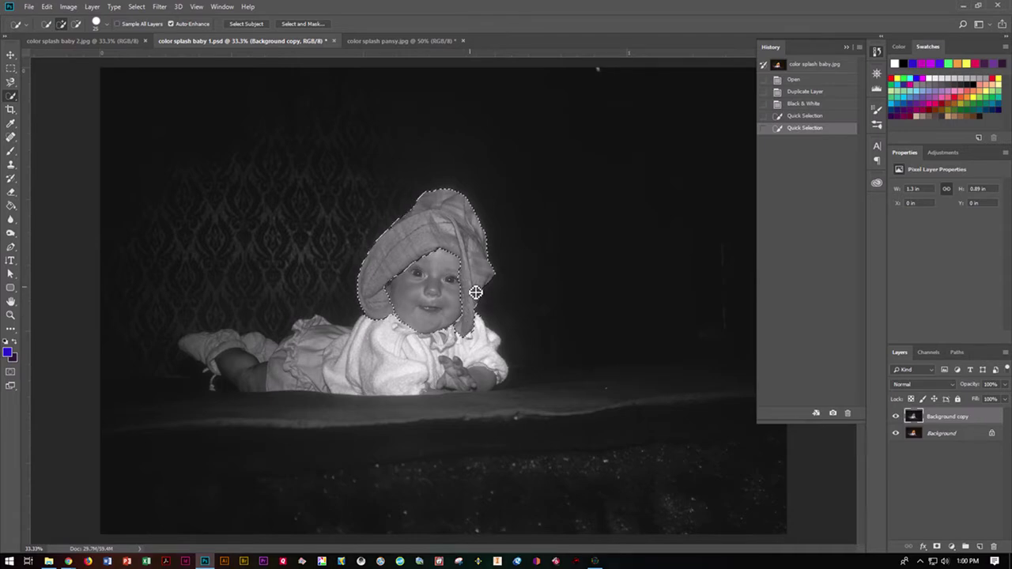
drag(477, 292, 437, 336)
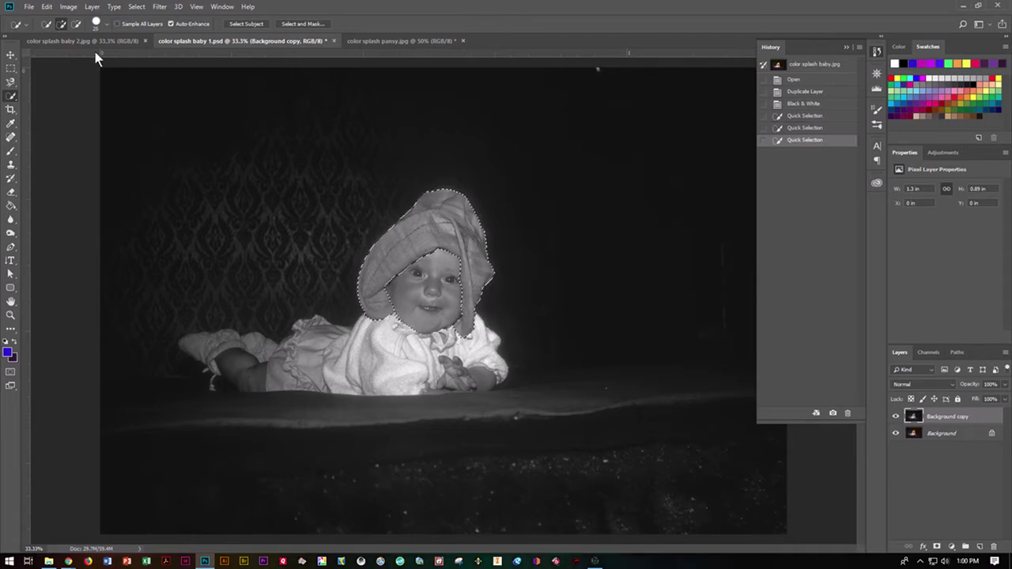
click(77, 24)
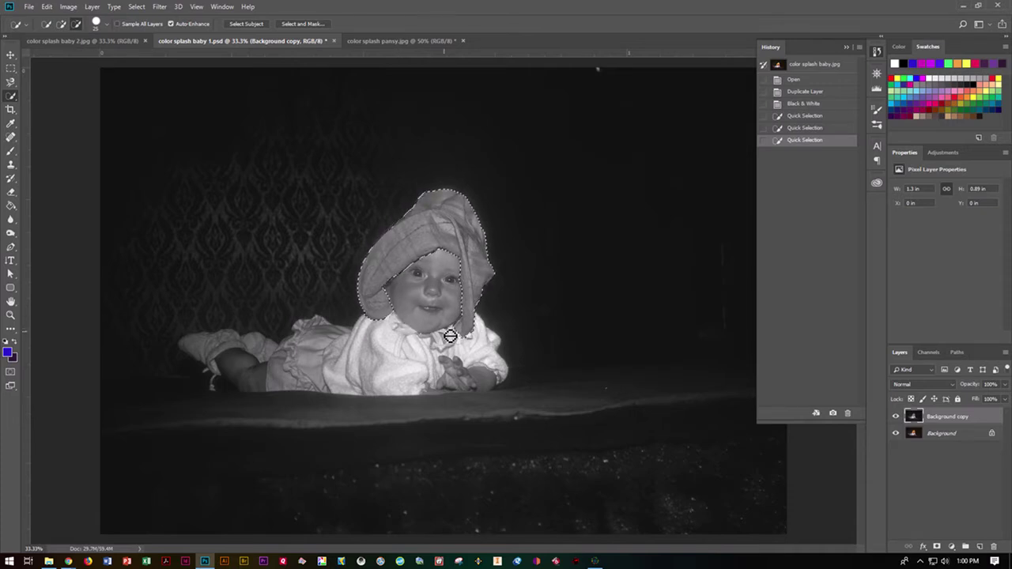
click(500, 330)
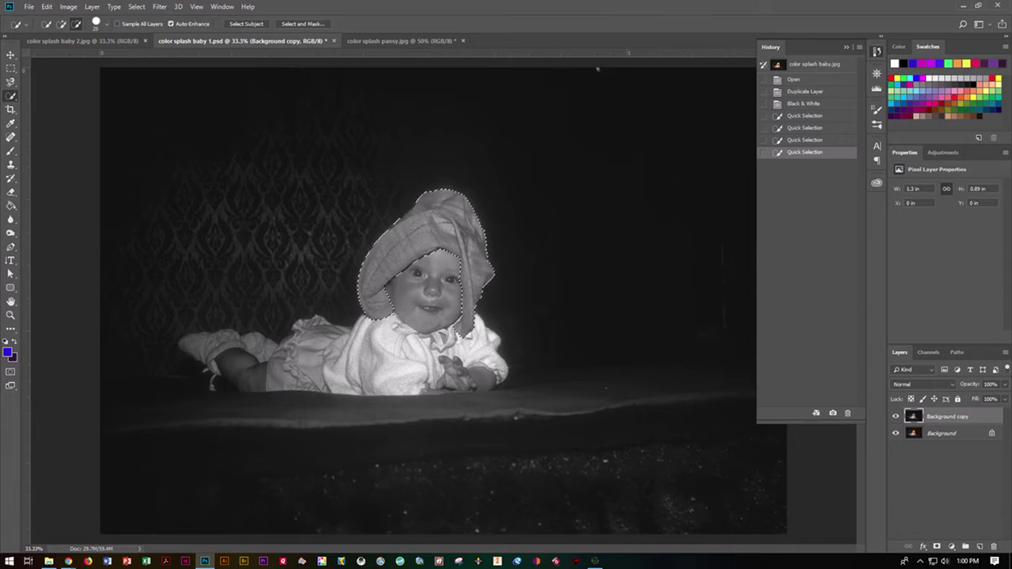
key(Delete)
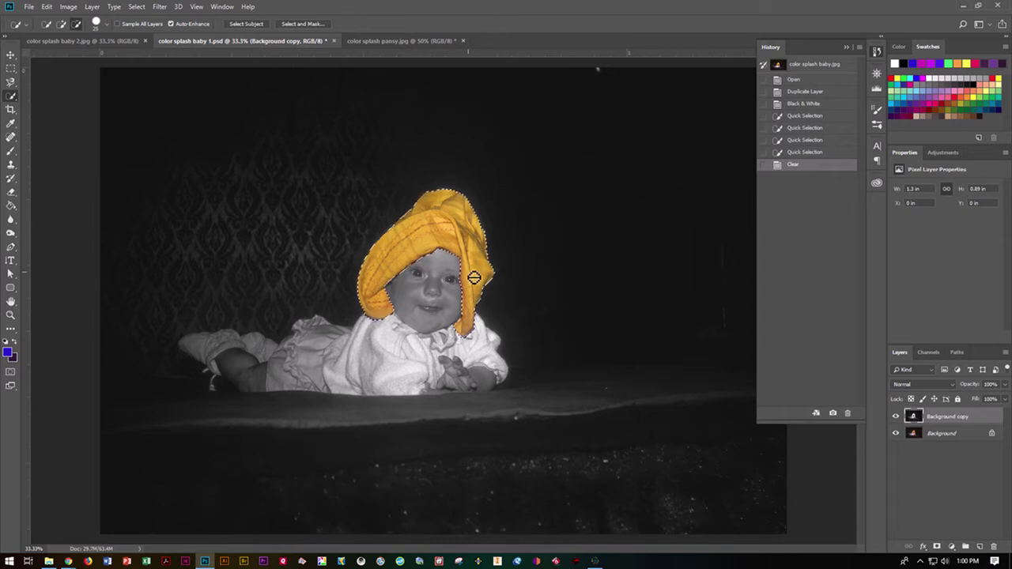
key(ctrl+d)
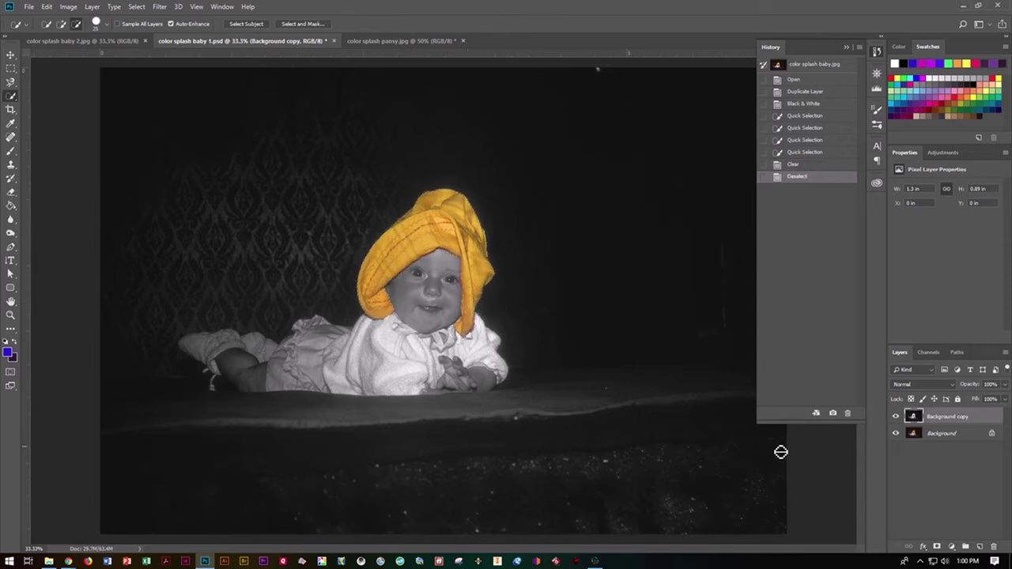
- Add a Hue/Saturation adjustment layer directly above Background, with hue -2 and saturation -26, to tone down the hat's color
click(951, 433)
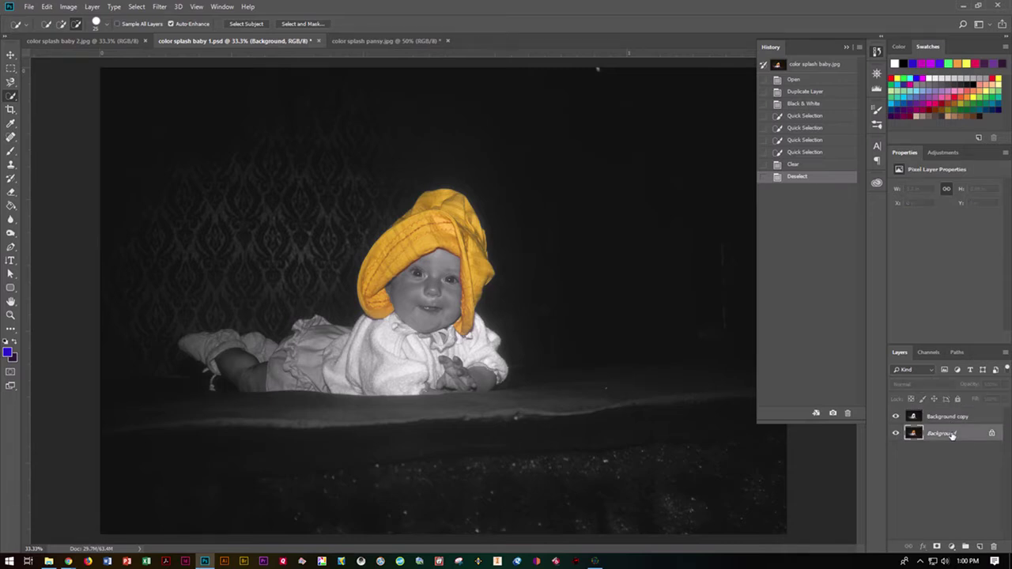
click(955, 153)
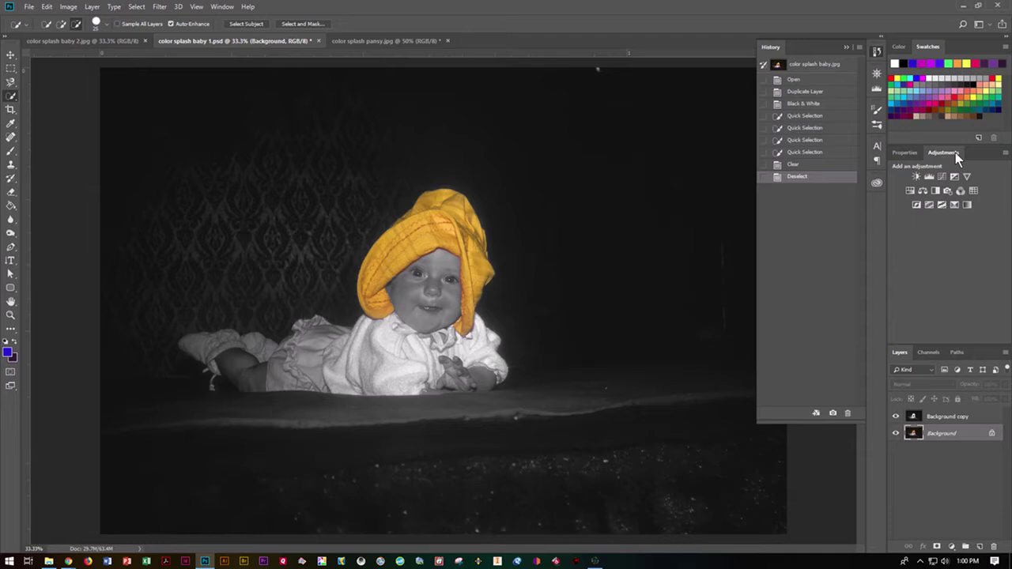
click(911, 190)
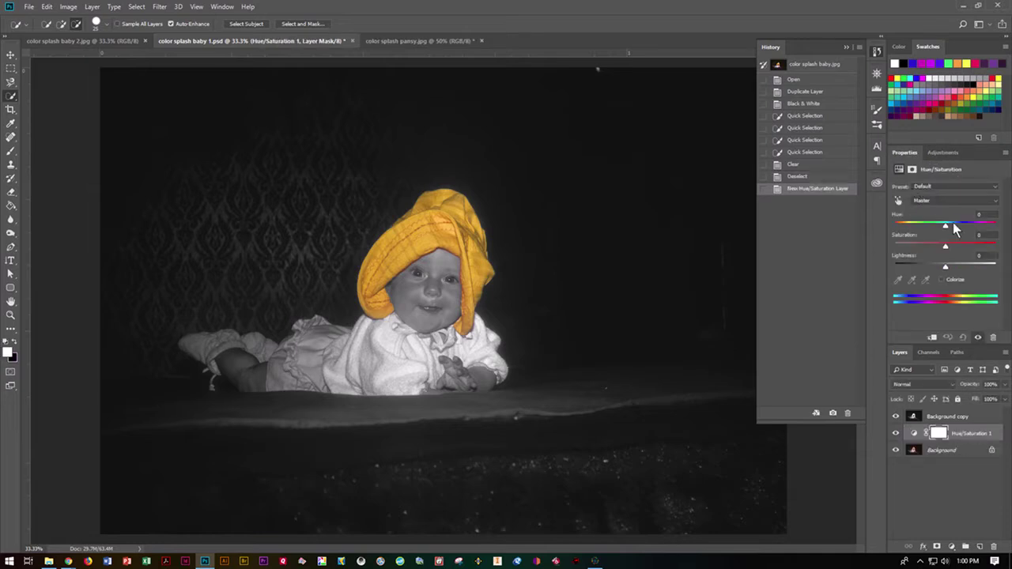
drag(947, 229, 935, 249)
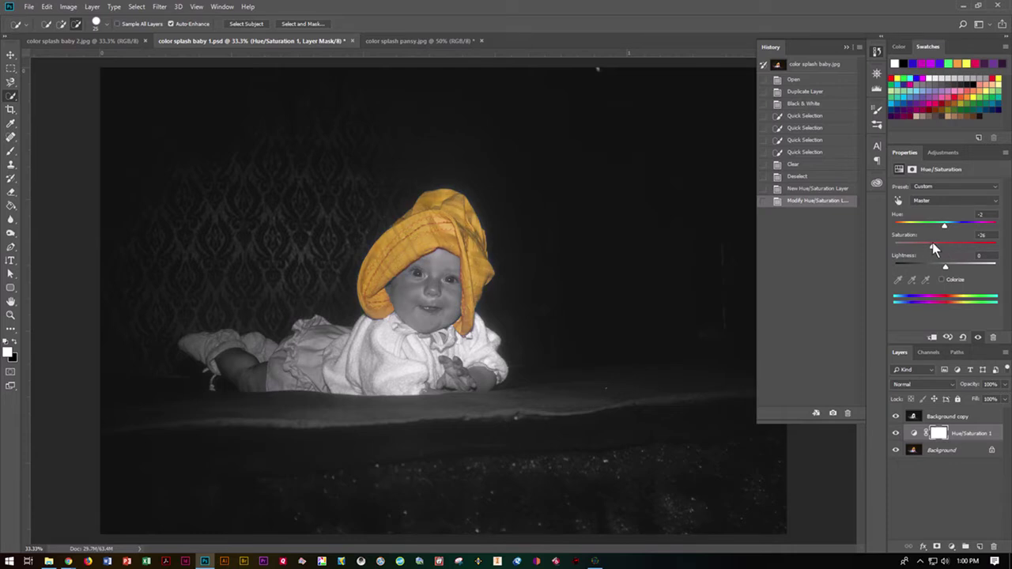
click(29, 6)
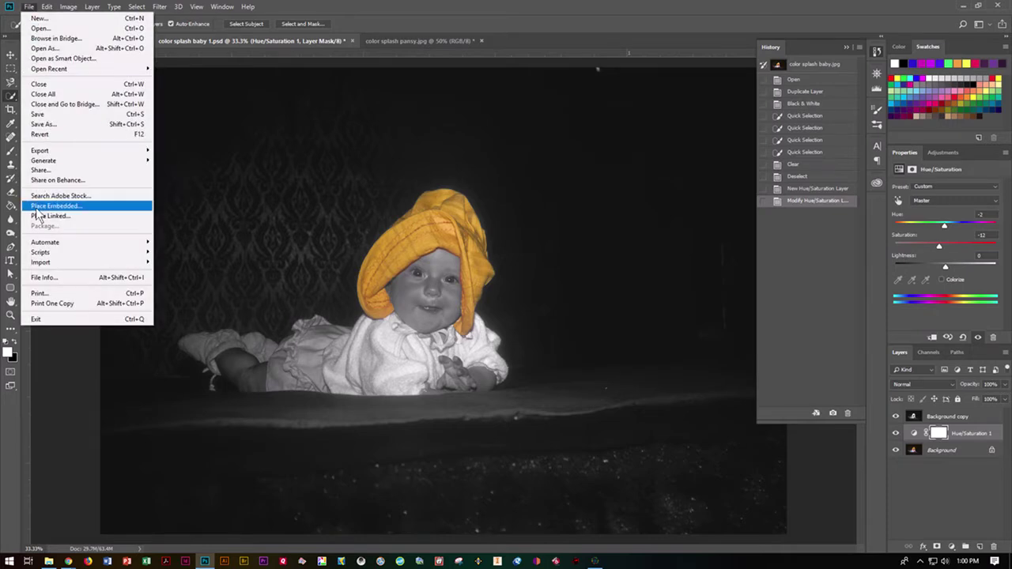
click(46, 125)
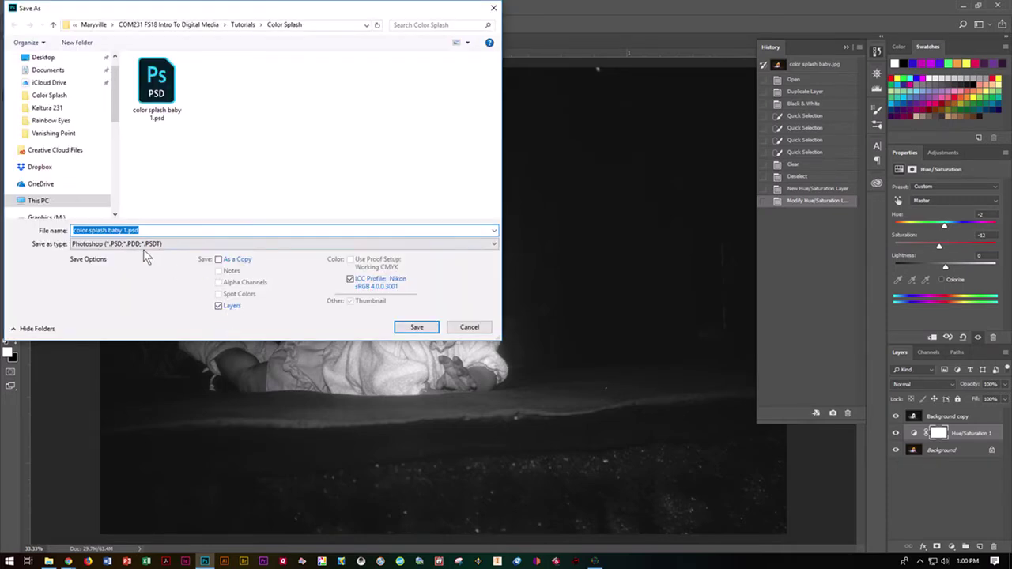
click(470, 328)
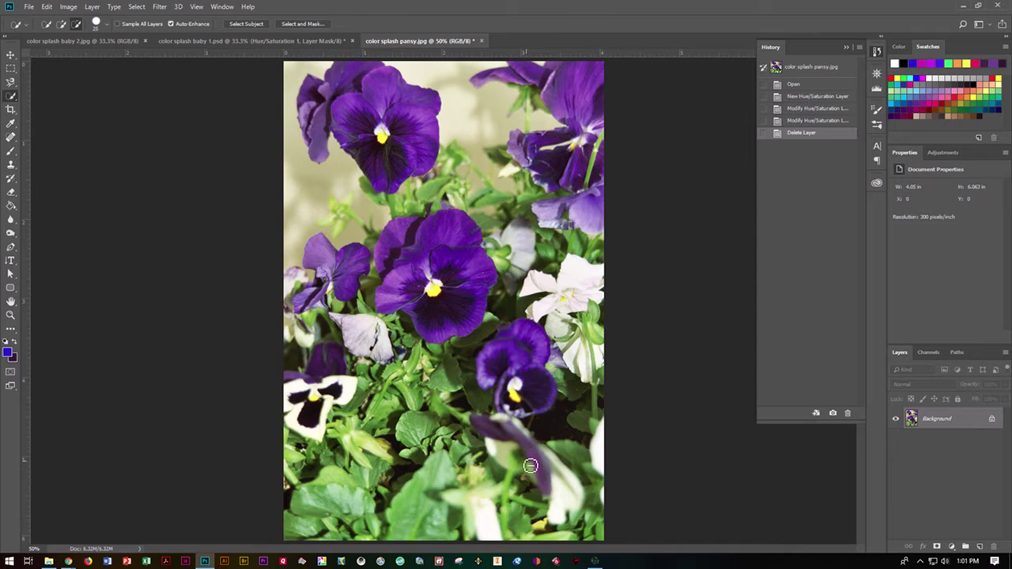
- Start a Color Range selection on the pansy photo, show the color image in the dialog's thumbnail, and sample the upper pansy's purple
click(137, 7)
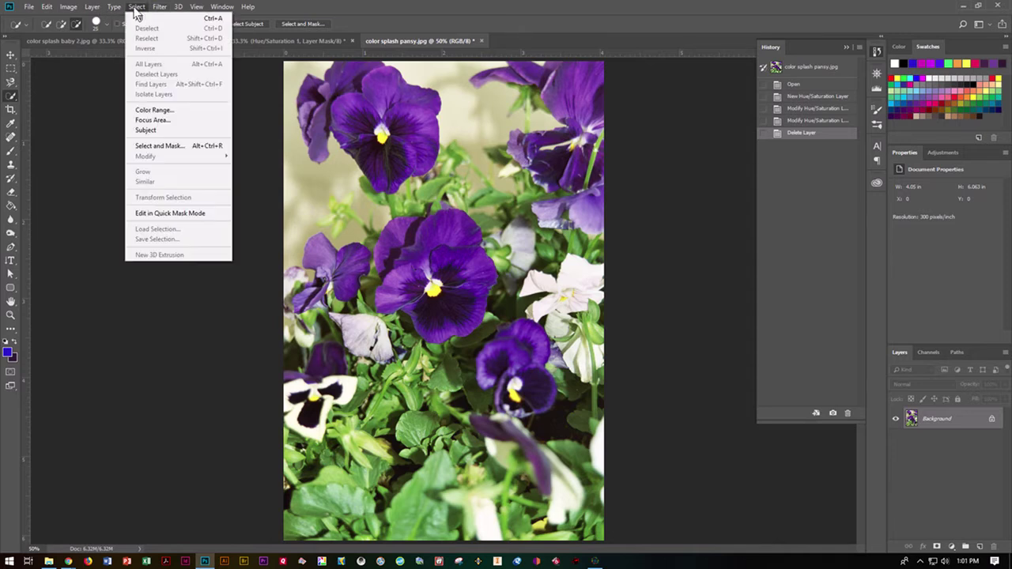
click(145, 110)
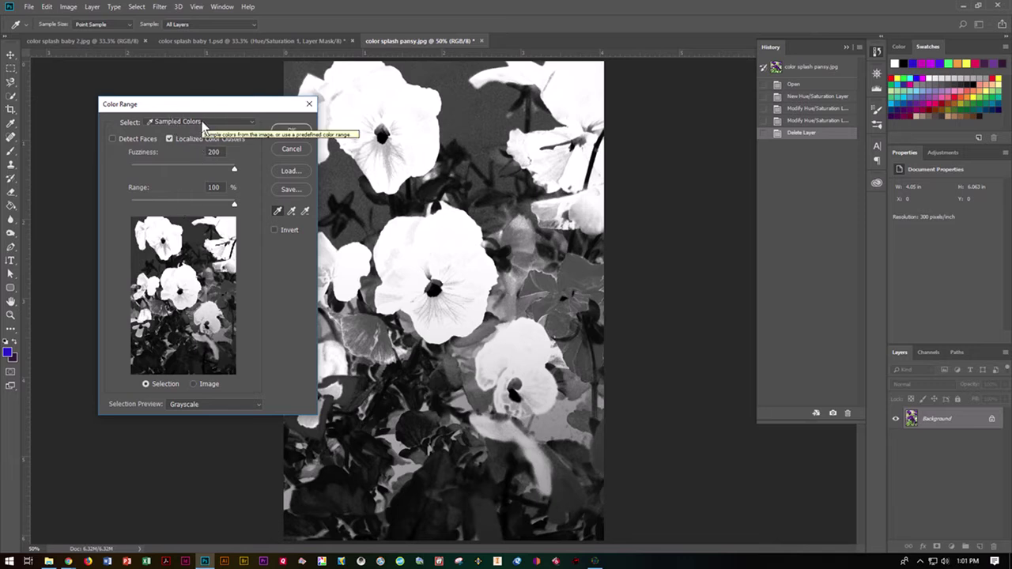
click(193, 383)
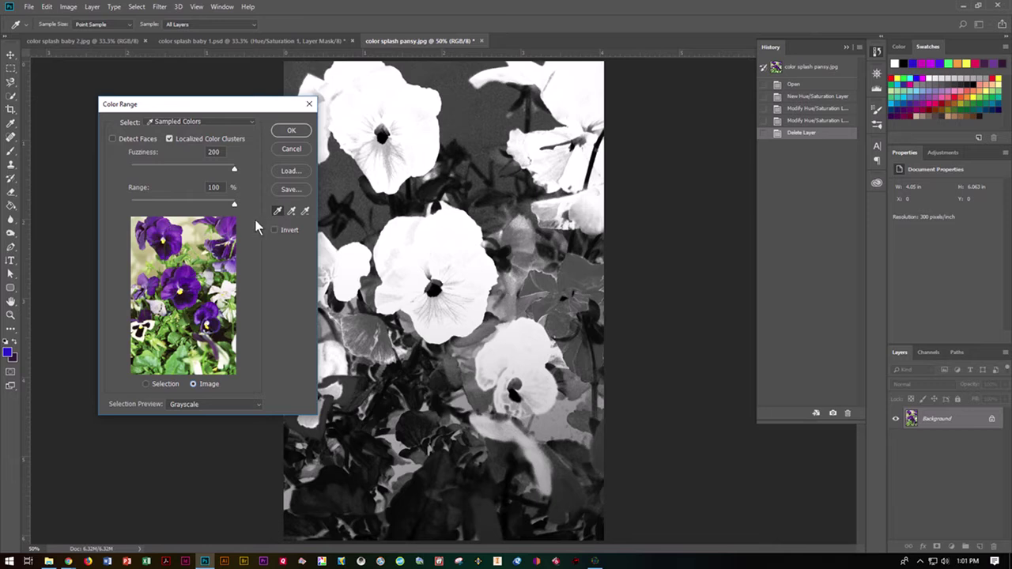
click(165, 220)
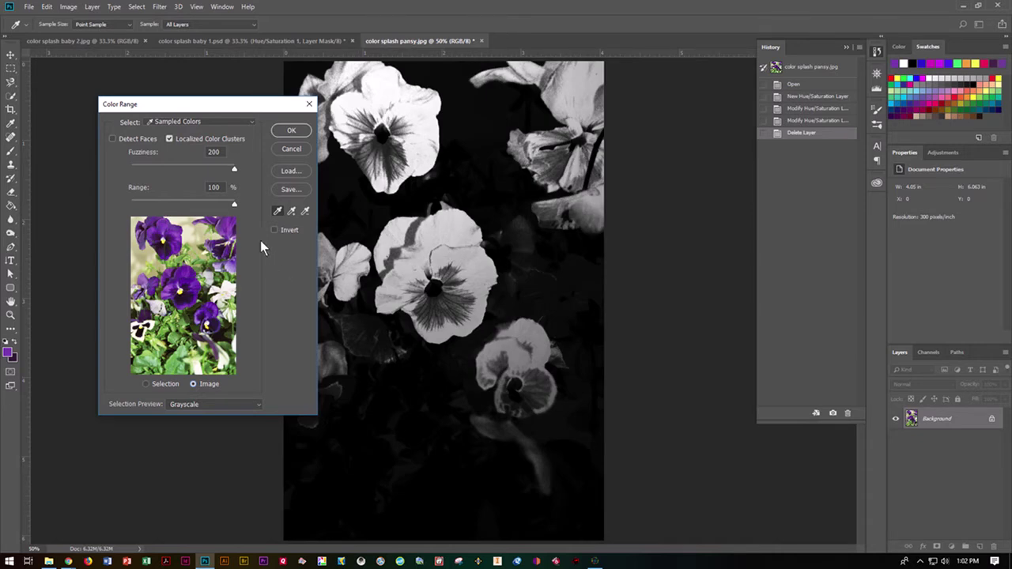
- Set the fuzziness to 105, add the upper pansy's dark purple to the sampled colors, and reduce the fuzziness to 63
drag(233, 168, 184, 171)
click(291, 211)
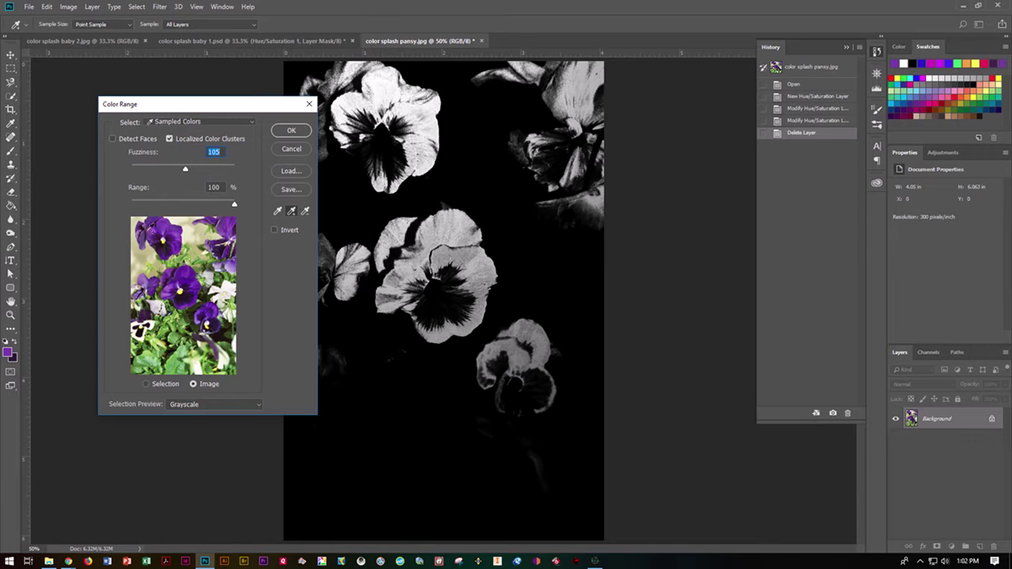
click(163, 243)
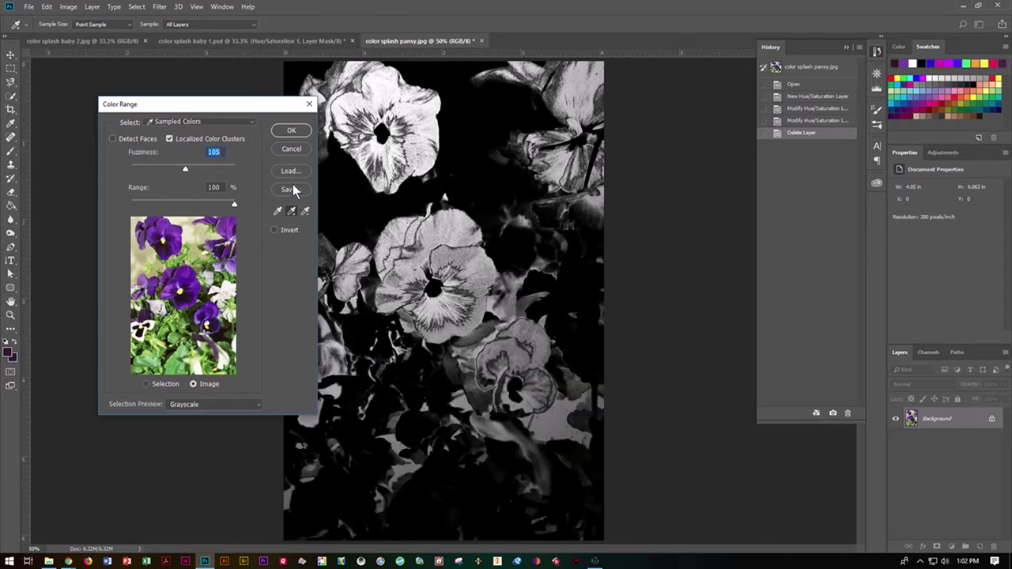
mouse_move(183, 168)
mouse_down()
mouse_move(207, 167)
mouse_move(155, 168)
mouse_move(164, 166)
mouse_up()
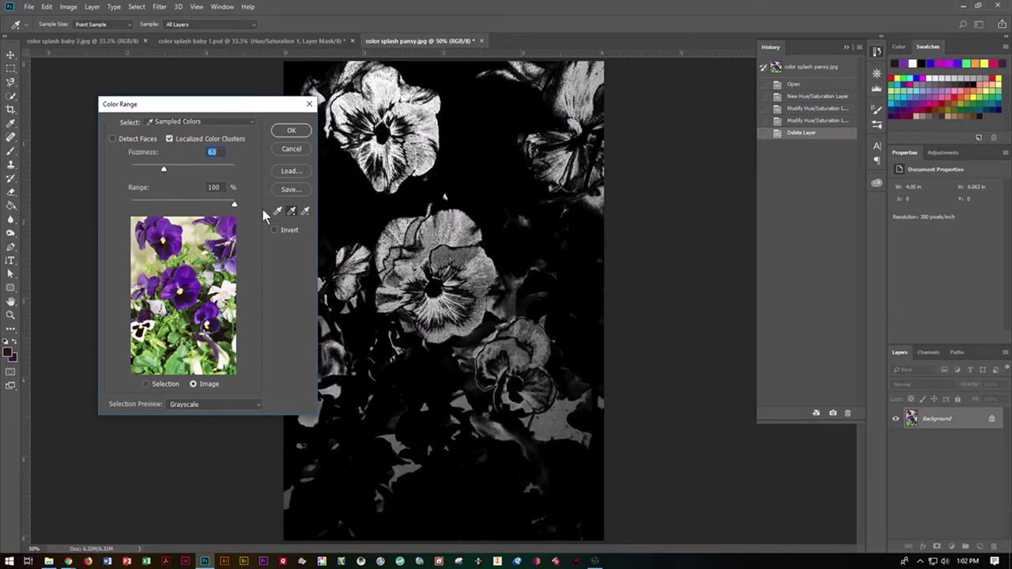
- Subtract a color near the middle pansy's center from the sampled colors and set the range to 54%
click(305, 211)
click(181, 295)
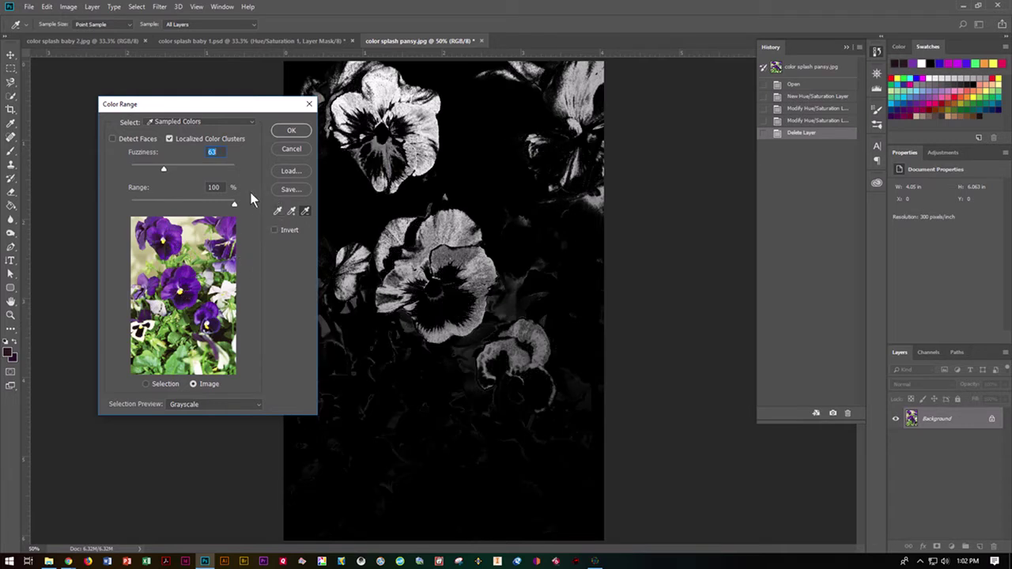
drag(235, 202, 187, 205)
- Add more purple shades from the middle pansy and the pansies along both edges of the photo to the sampled colors
click(291, 211)
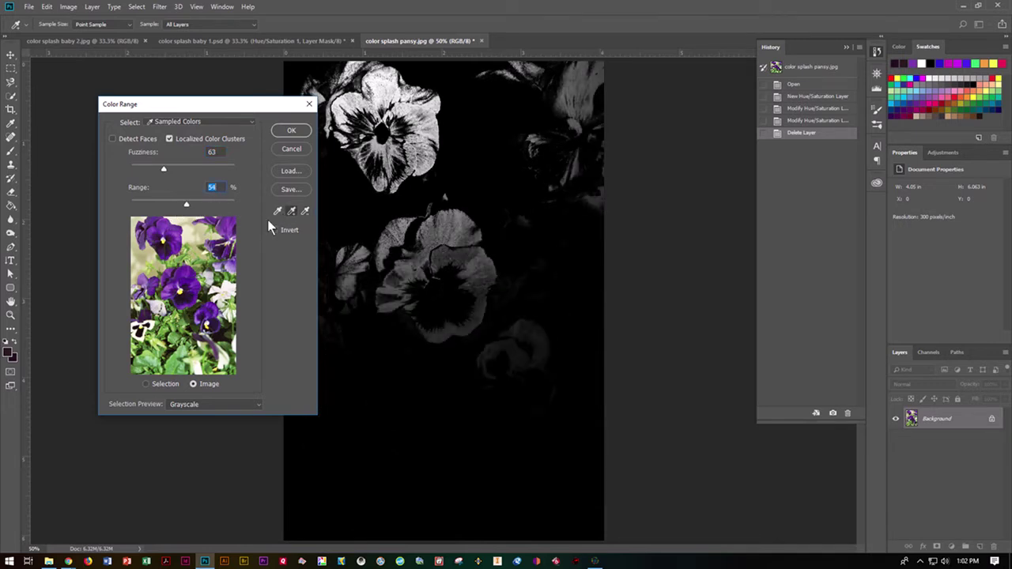
click(236, 262)
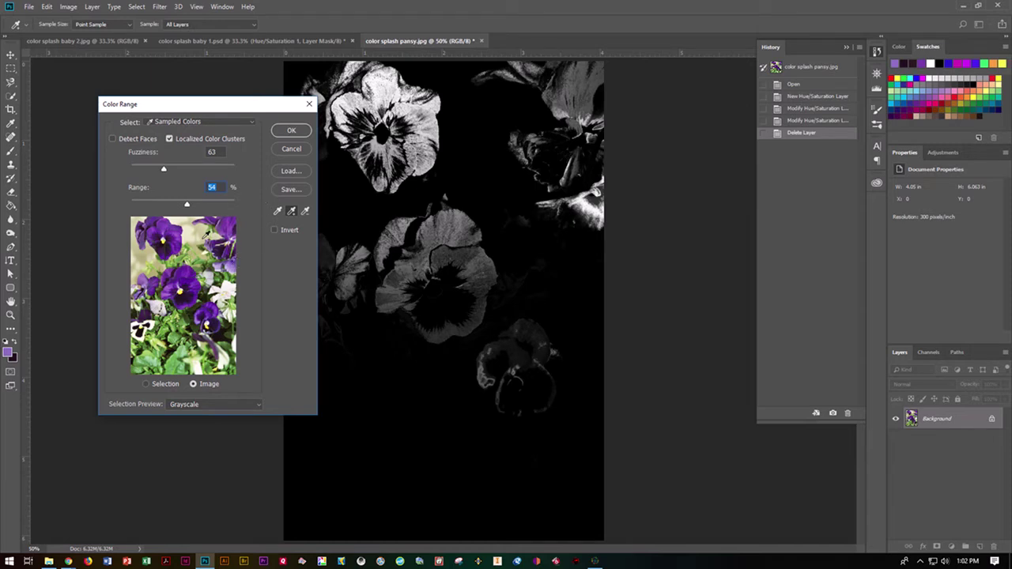
click(183, 271)
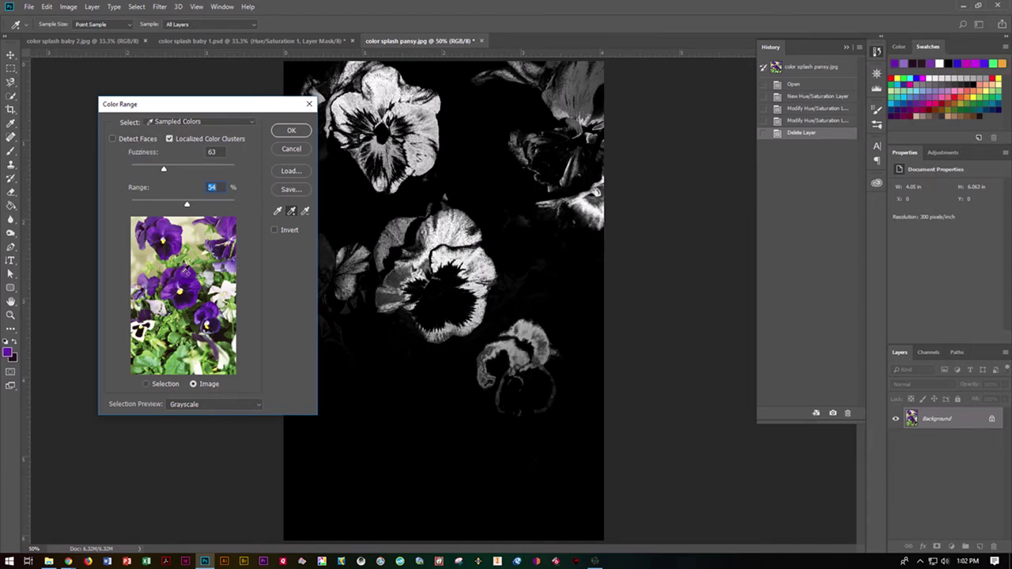
drag(250, 105, 202, 102)
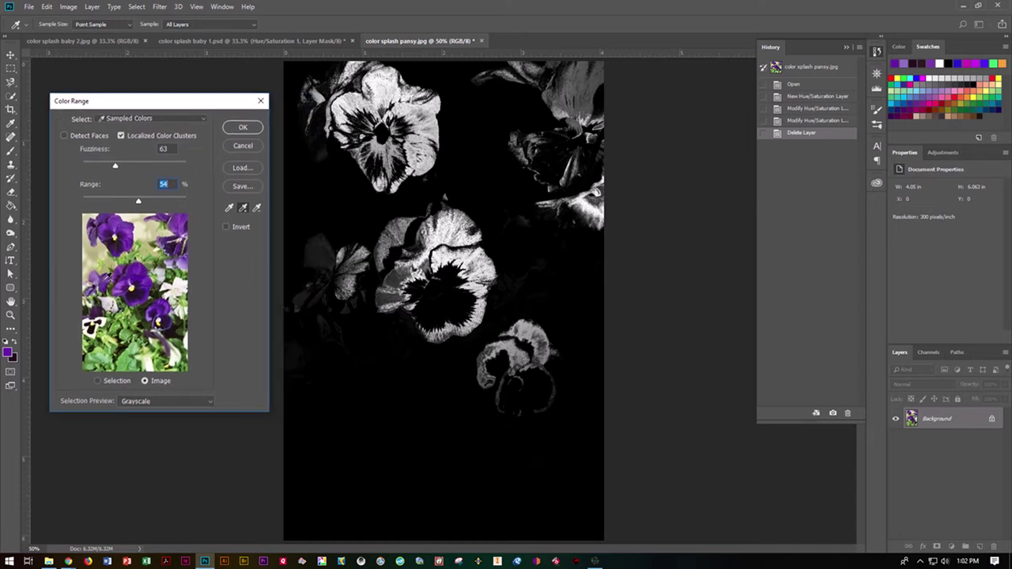
click(98, 270)
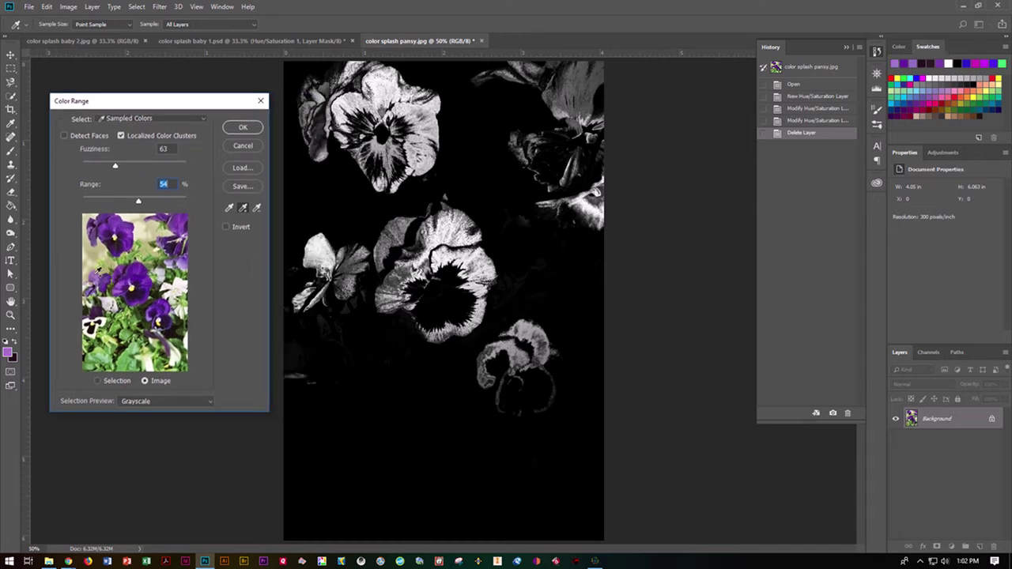
click(188, 267)
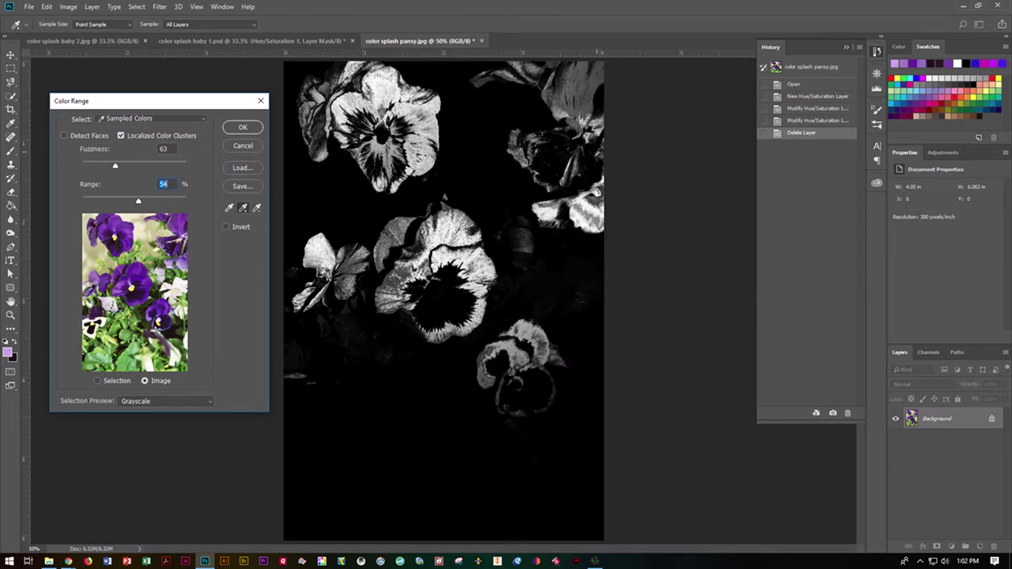
- Compare the color selection in the Black Matte, White Matte and Quick Mask previews, ending on White Matte
click(211, 406)
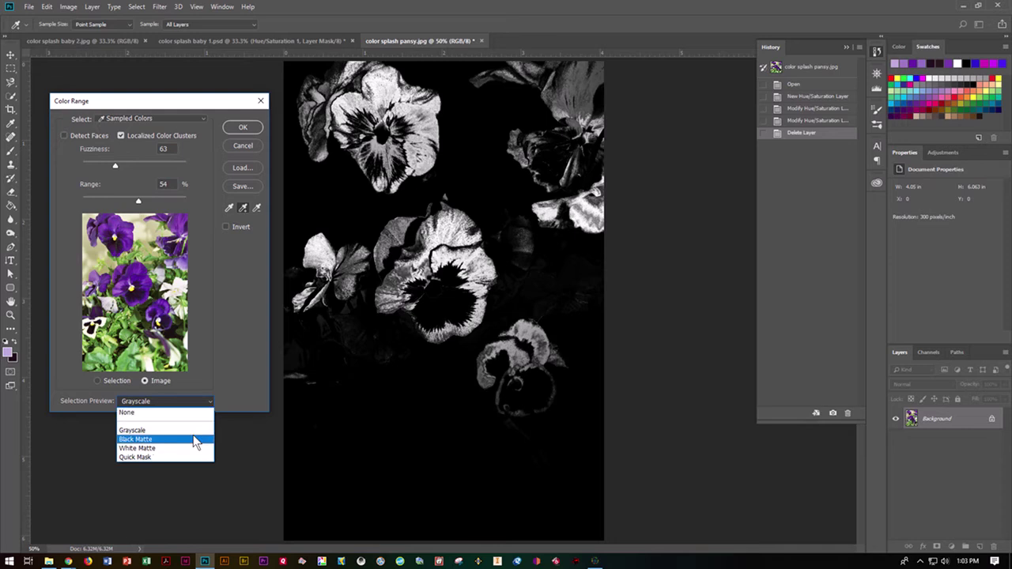
click(198, 441)
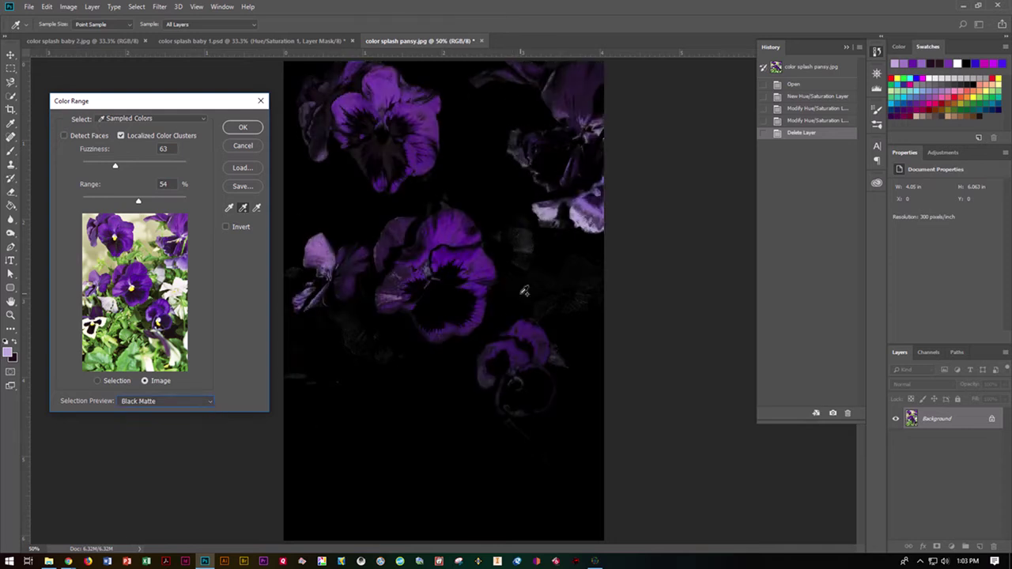
click(210, 407)
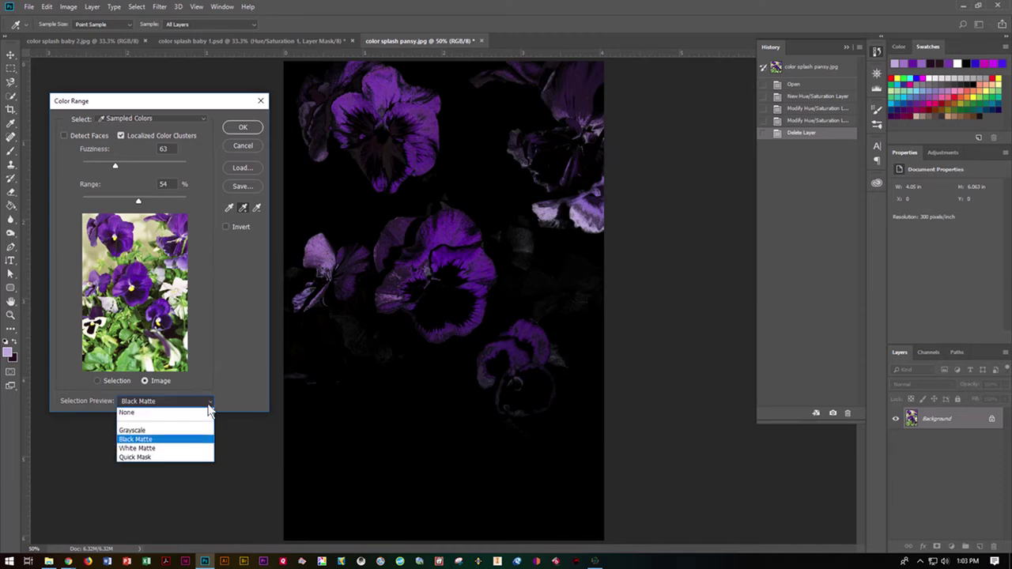
click(198, 449)
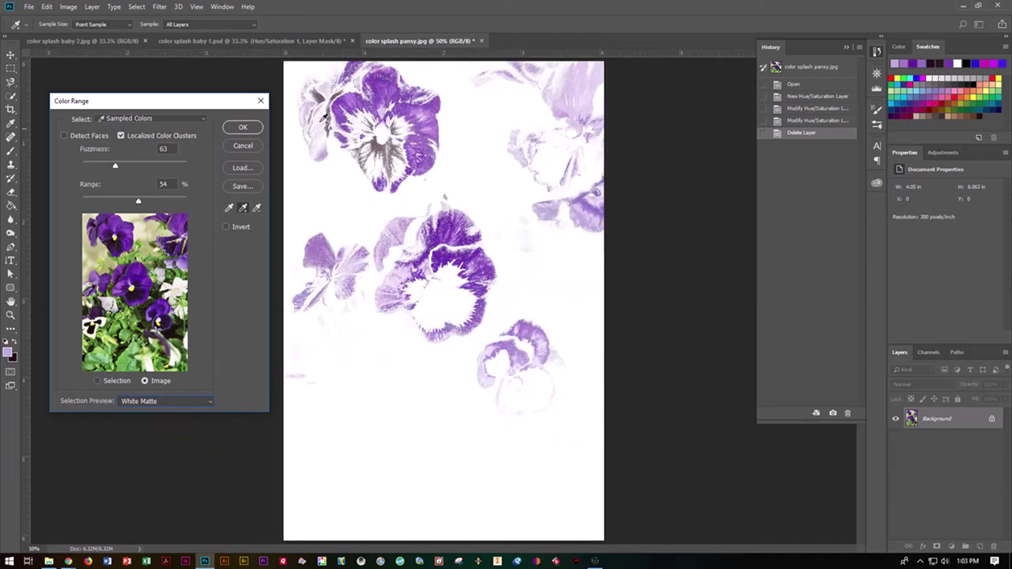
click(208, 407)
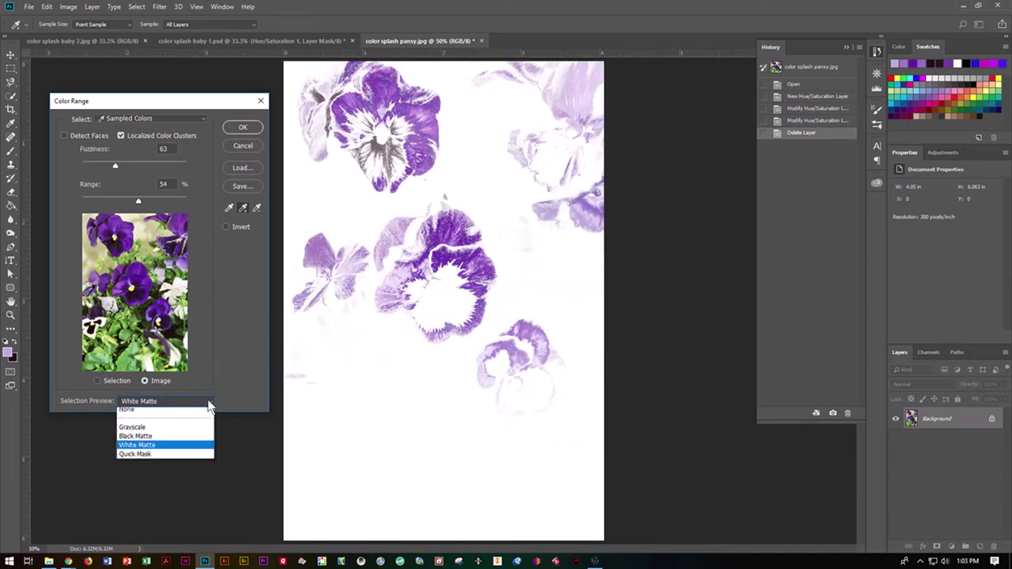
click(204, 458)
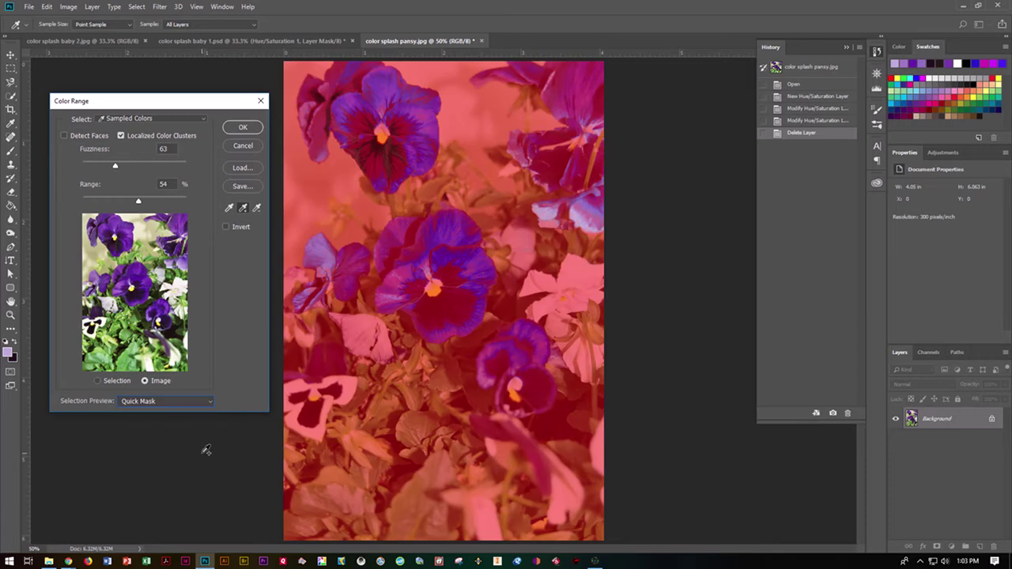
click(208, 399)
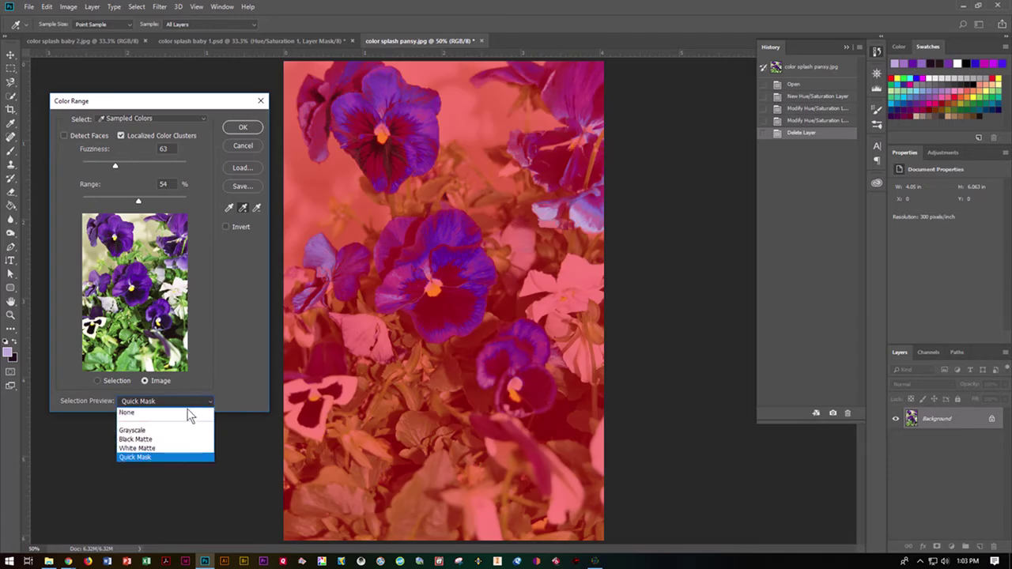
click(179, 448)
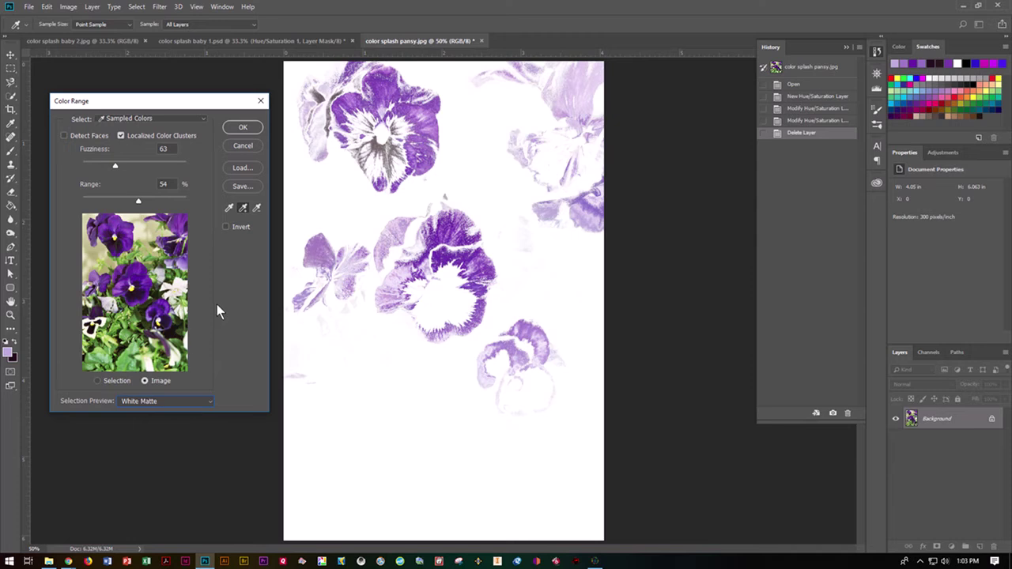
- Complete the Color Range selection with range 100%, fuzziness 58 and a Grayscale preview, inverted to select everything except the purple
drag(140, 202, 192, 208)
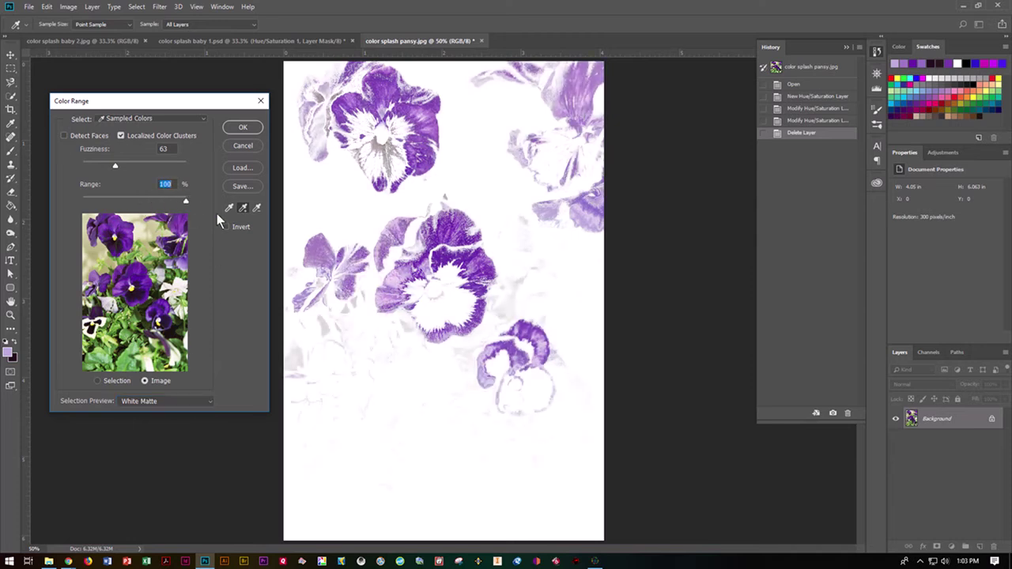
mouse_move(117, 167)
mouse_down()
mouse_move(147, 169)
mouse_move(112, 170)
mouse_up()
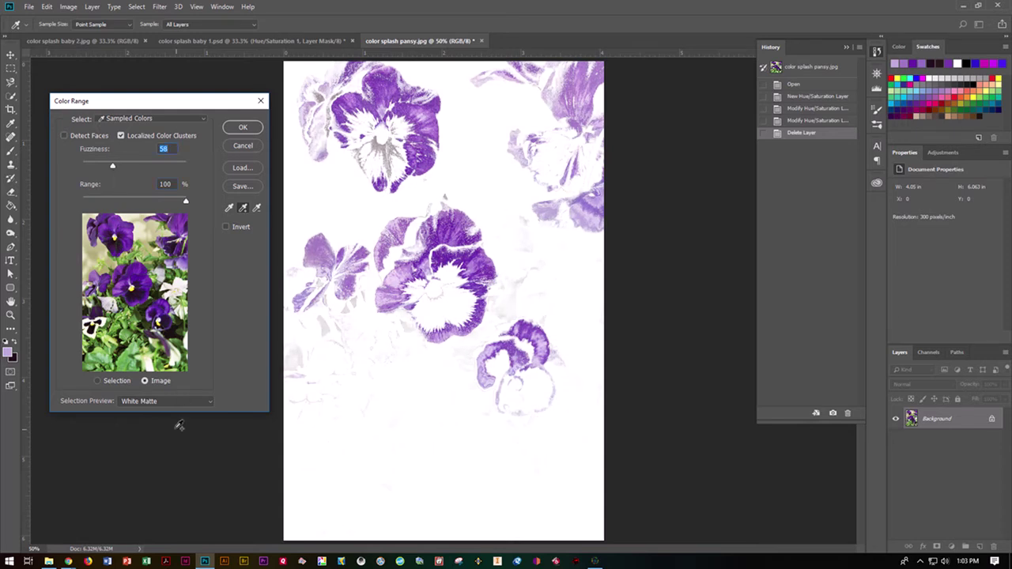
click(170, 401)
click(158, 425)
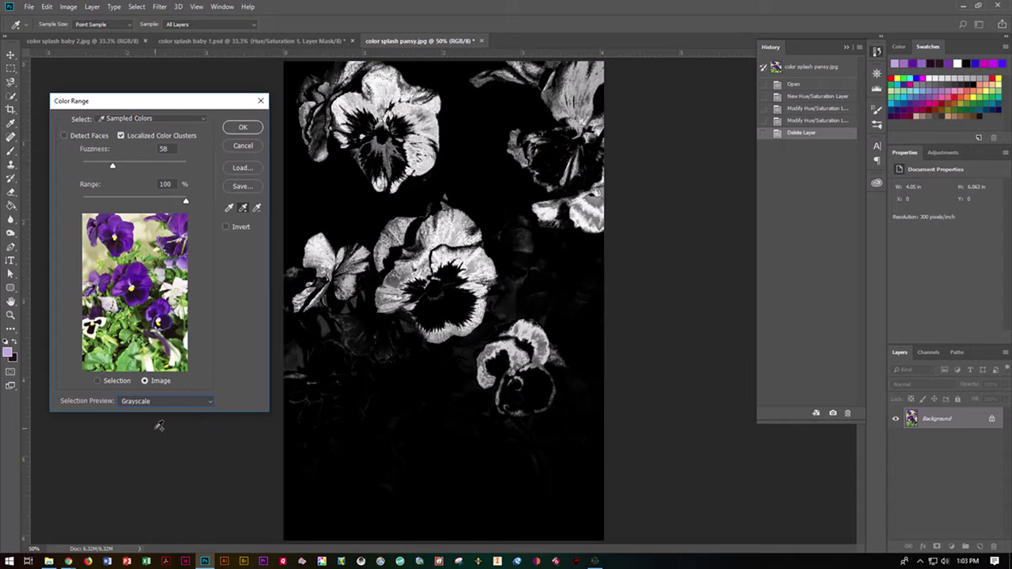
click(225, 227)
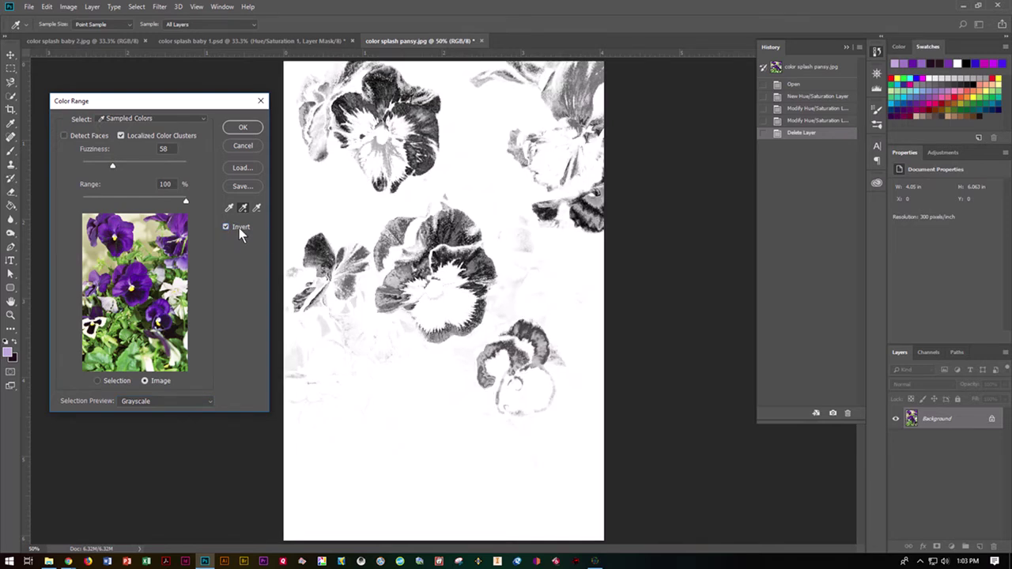
click(244, 128)
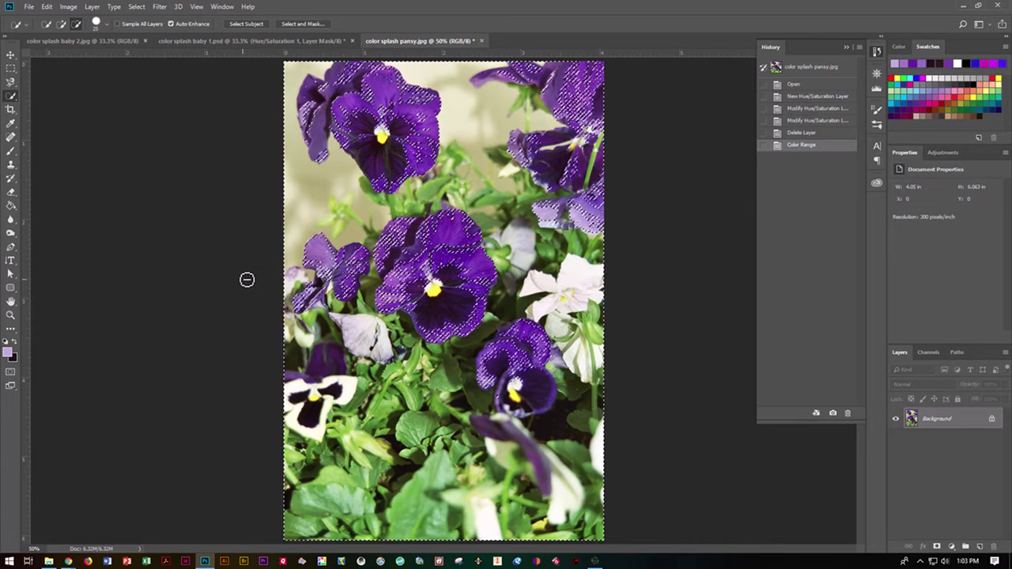
- Apply a Black & White image adjustment to the selected non-purple areas, with Blues set to -28%
click(69, 7)
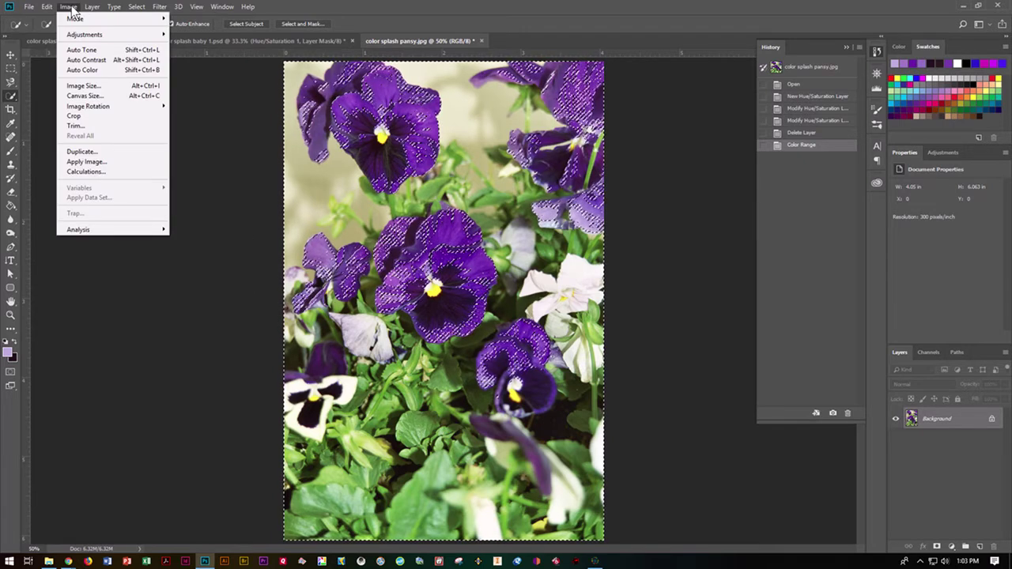
mouse_move(83, 34)
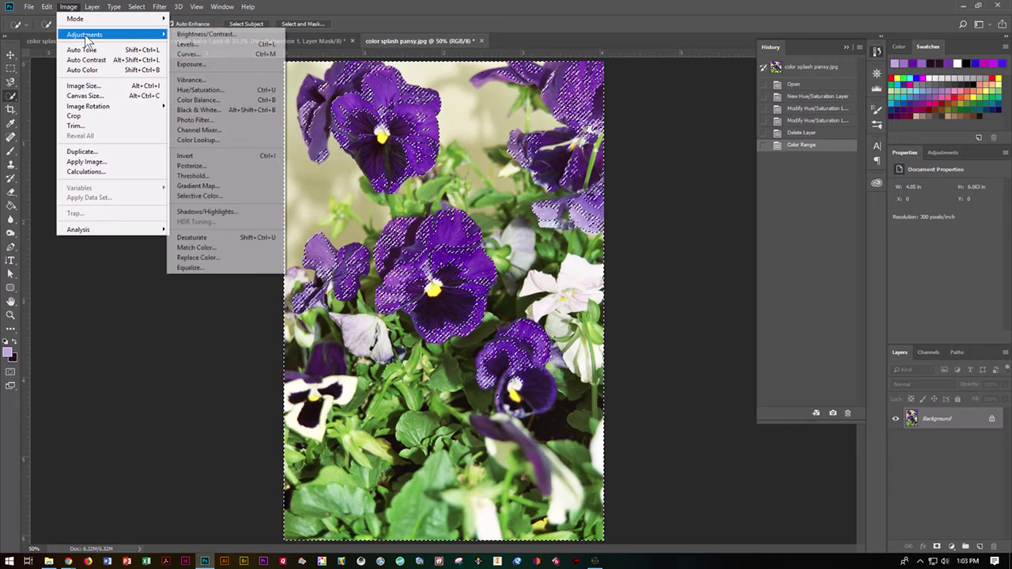
click(210, 111)
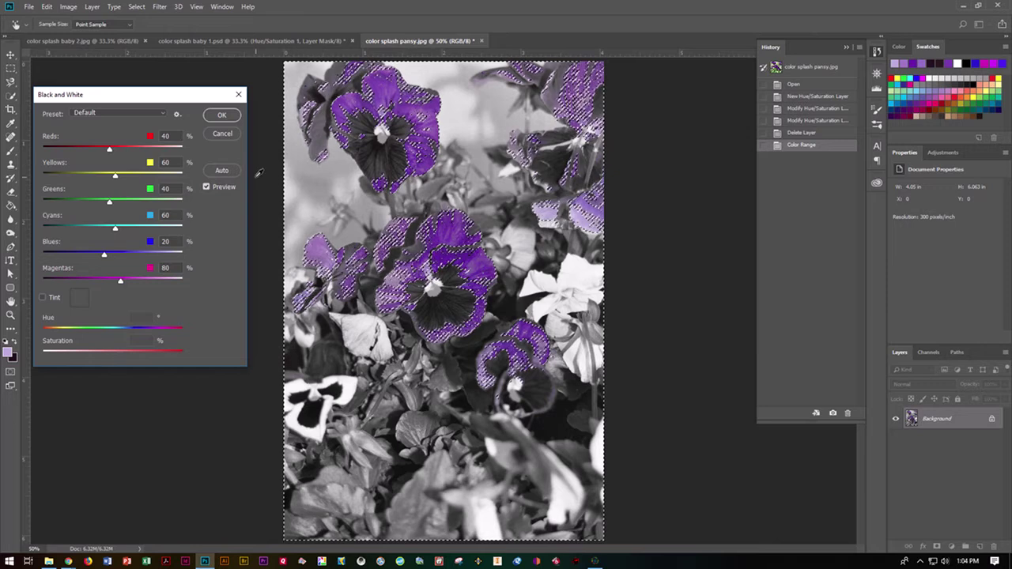
mouse_move(103, 252)
mouse_down()
mouse_move(74, 257)
mouse_move(120, 256)
mouse_move(90, 255)
mouse_up()
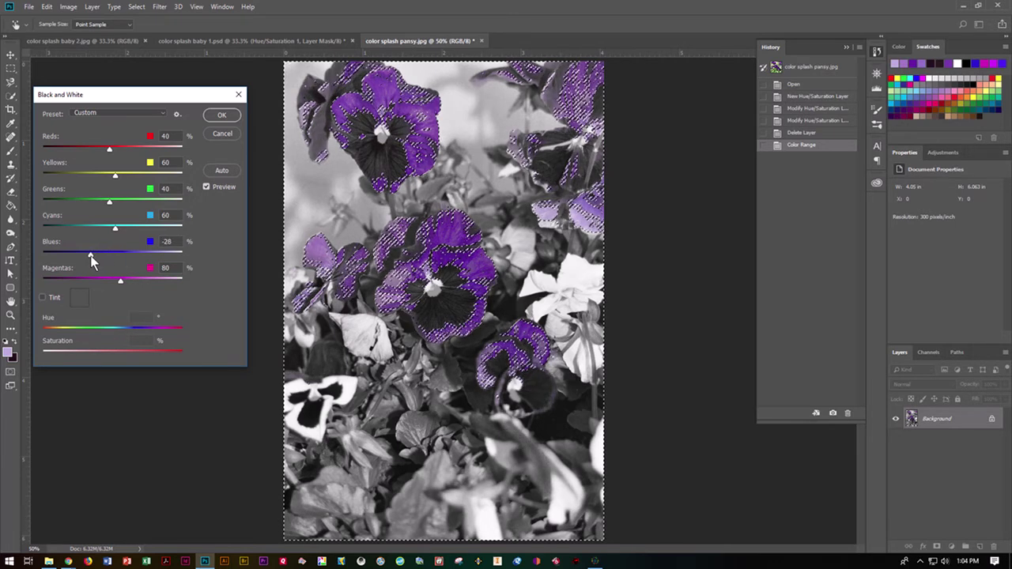
click(223, 117)
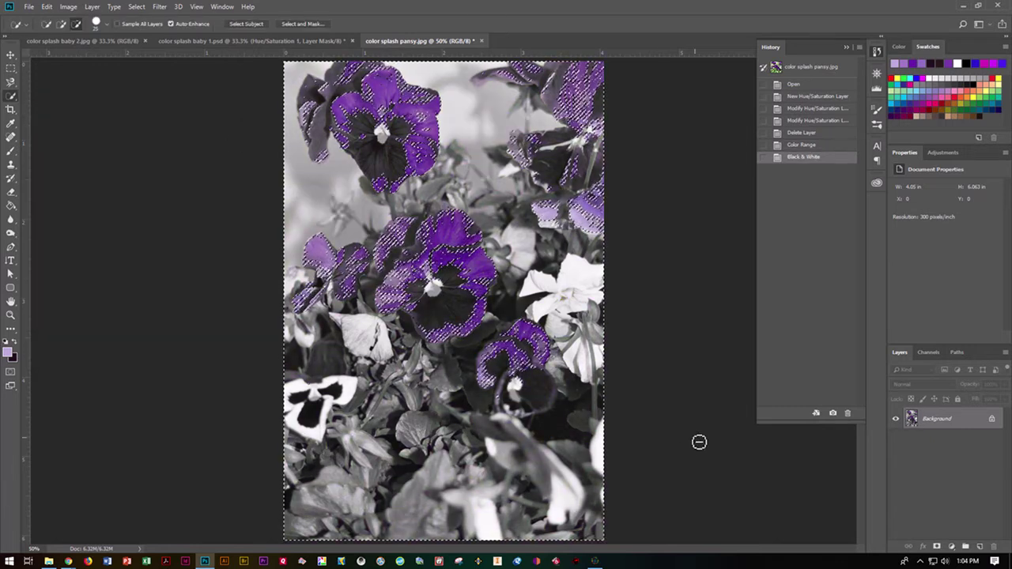
- Add a Hue/Saturation adjustment layer on the selected non-purple areas with Hue -14, Saturation +82 and Lightness -11, and leave the layer deselected
click(946, 153)
click(912, 191)
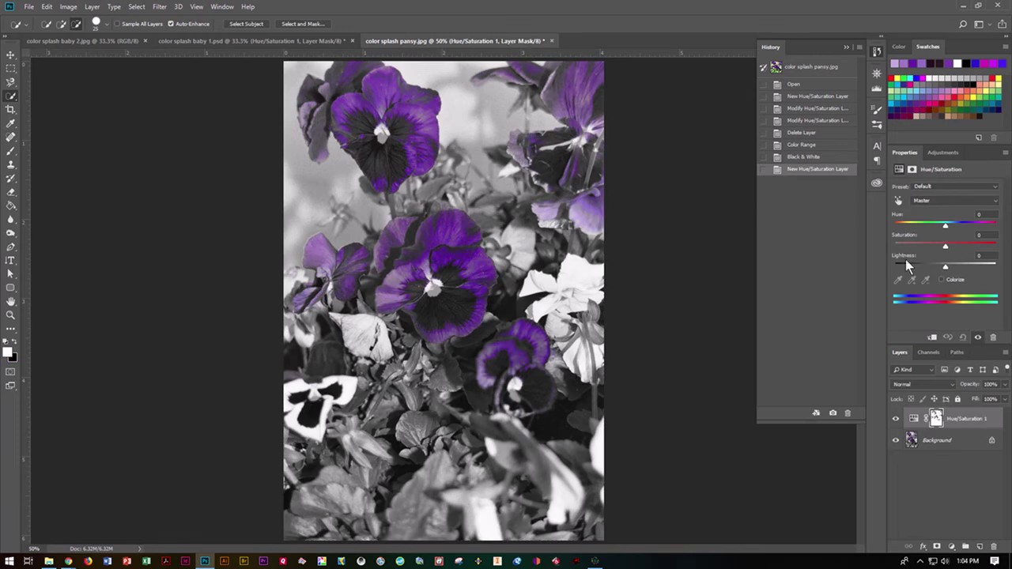
drag(946, 225, 986, 250)
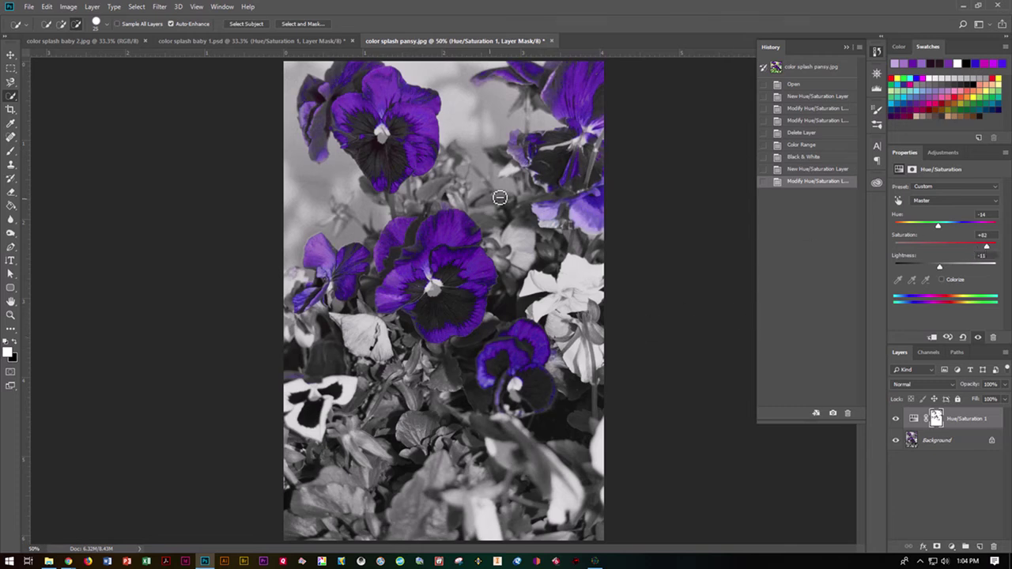
click(11, 55)
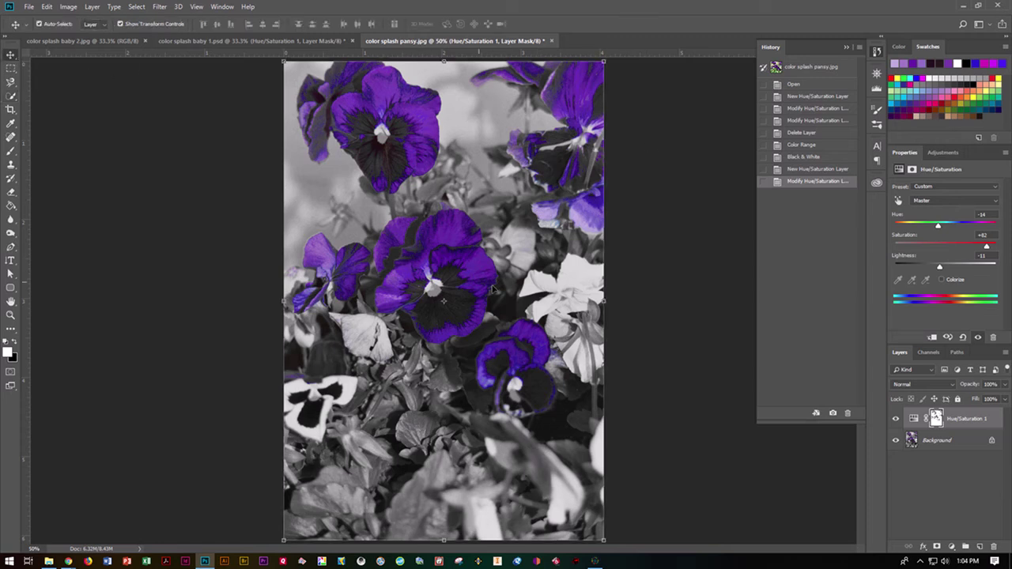
click(668, 264)
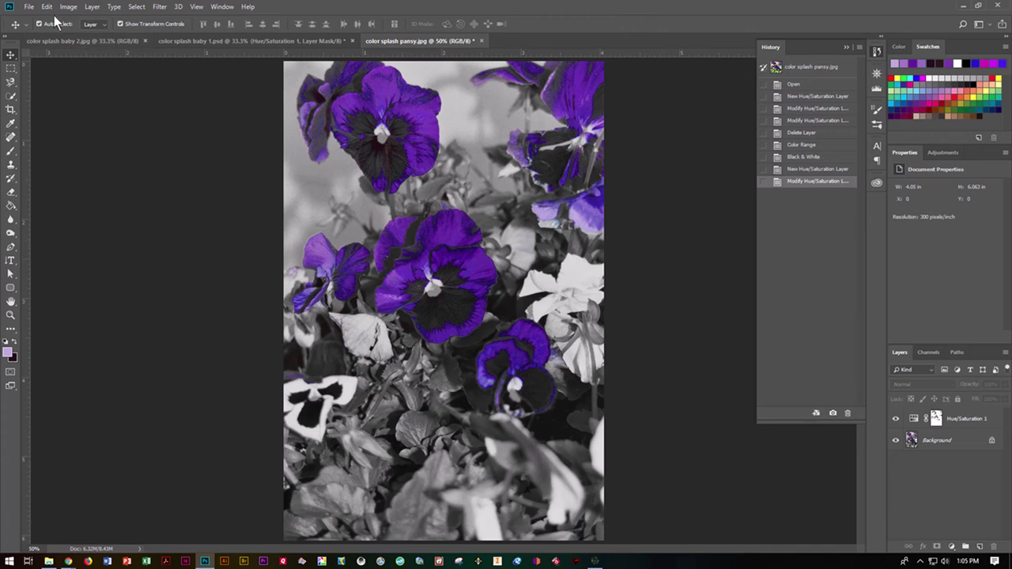
- Save the pansy image as a layered Photoshop file named color splash pansy 1.psd in the Color Splash folder
click(31, 6)
click(65, 136)
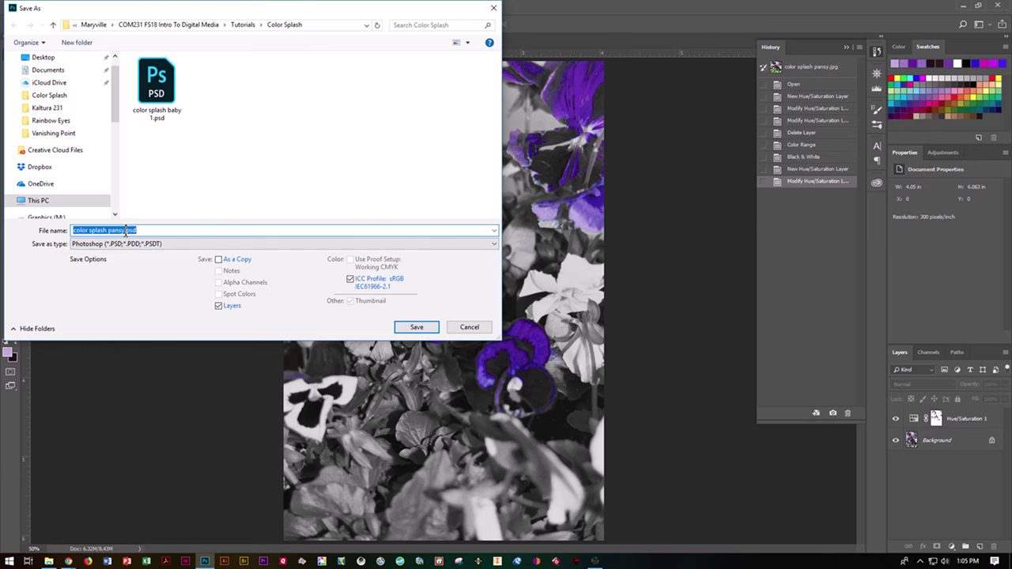
click(125, 230)
text(1)
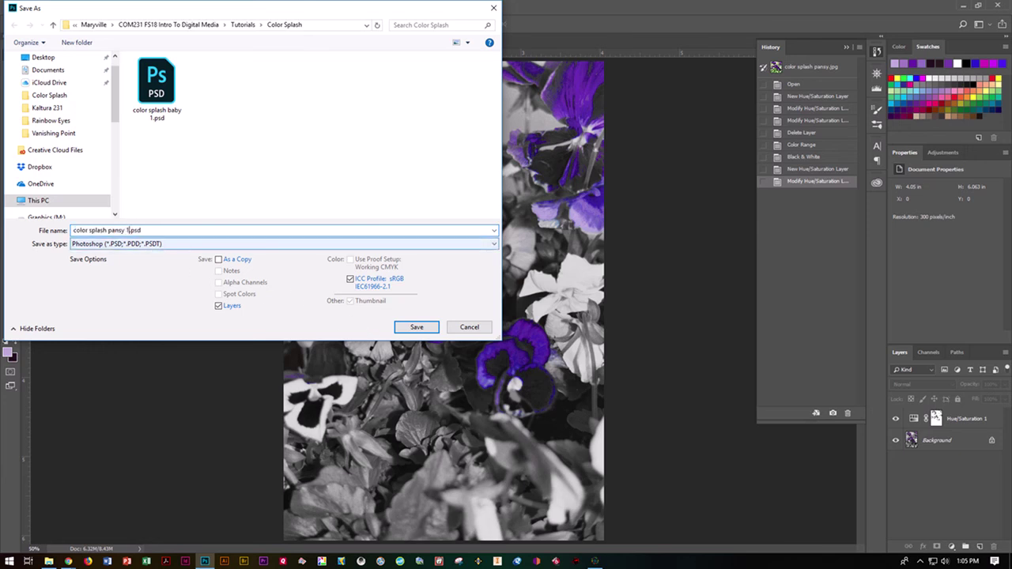
click(414, 328)
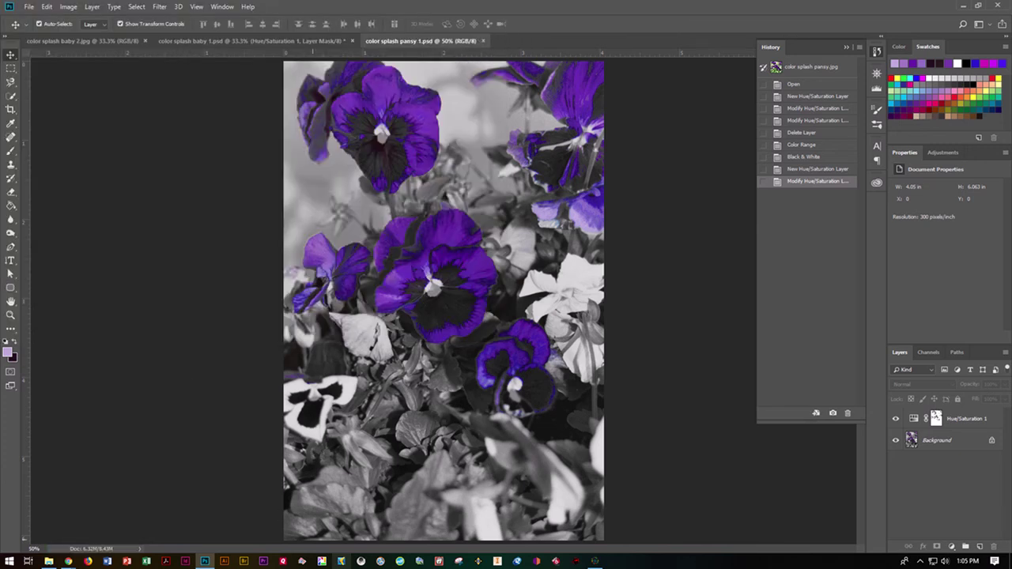
mouse_move(595, 564)
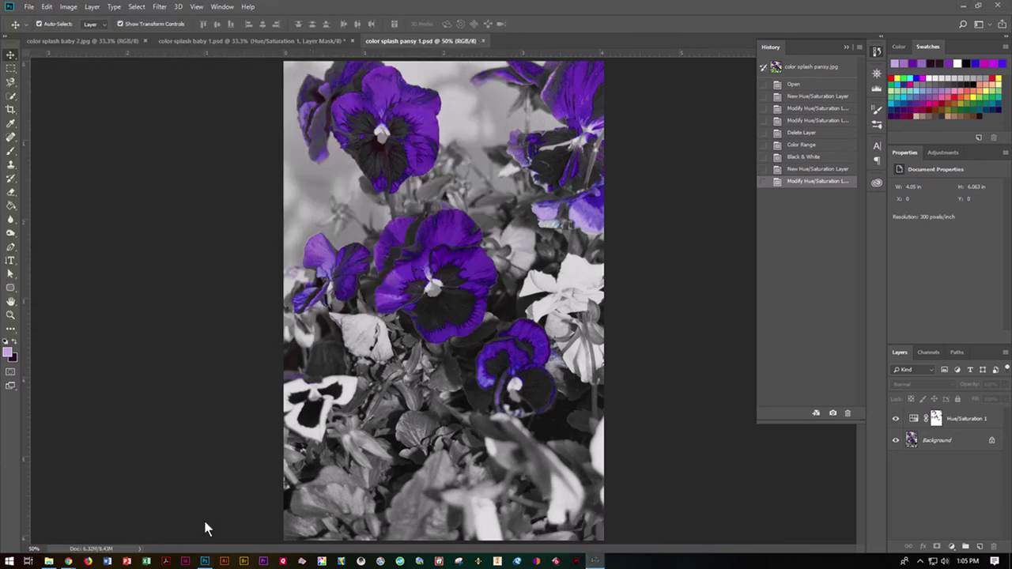